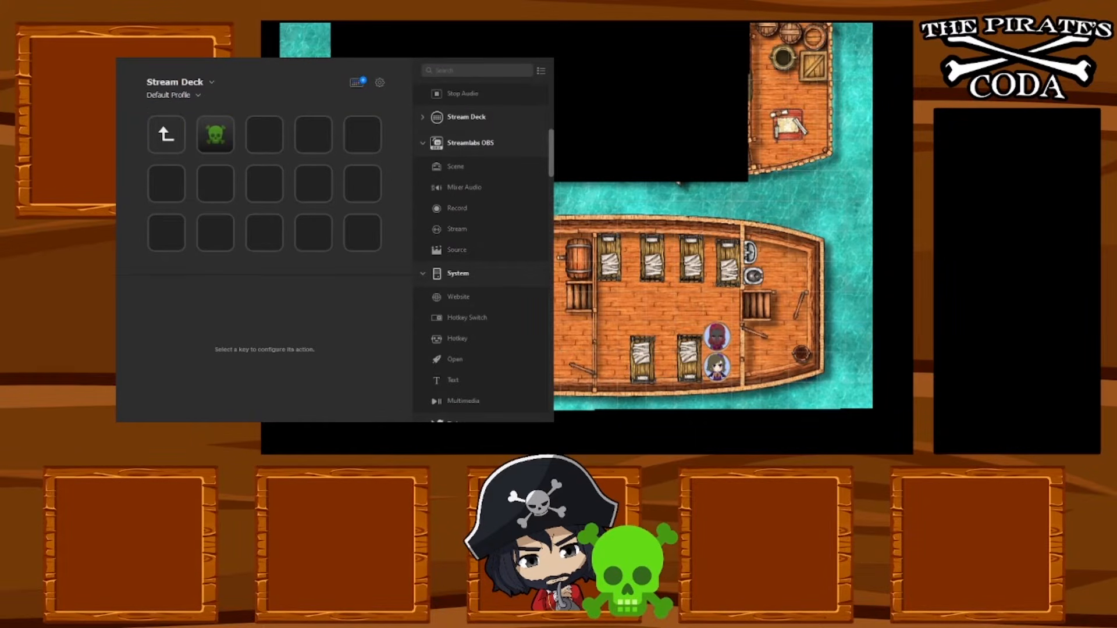
Add a Streamlabs OBS Source action below the skull key, titled Poison Effect, targeting scene Youtube Example and source Image (1)
{"action": "left_click_drag", "start_coordinate": [474, 251], "coordinate": [215, 183]}
{"action": "double_click", "coordinate": [311, 170]}
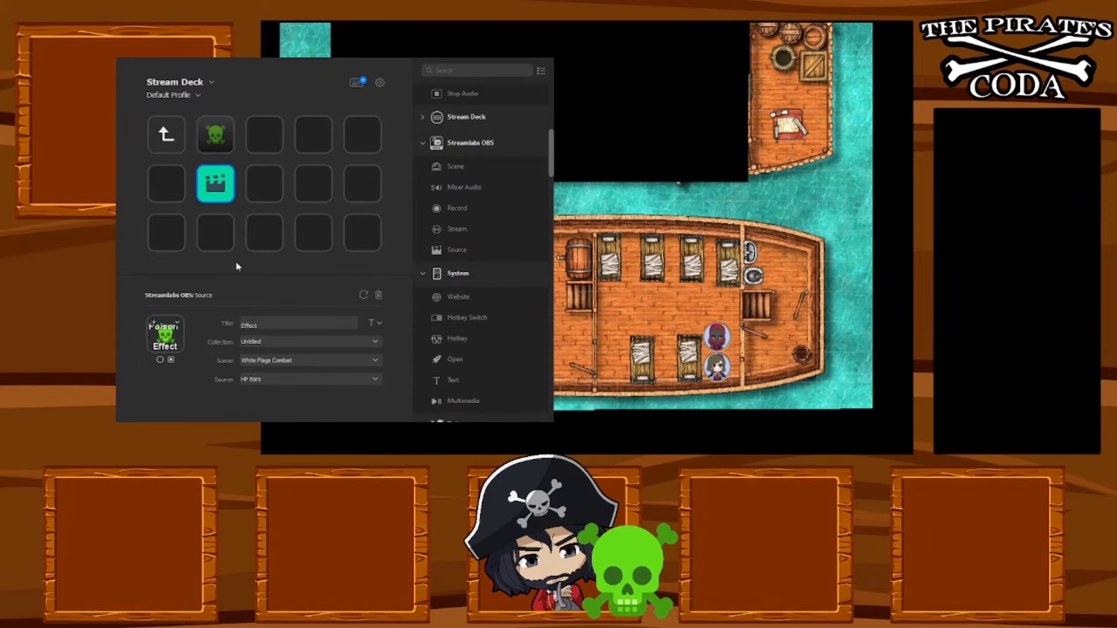
{"action": "left_click", "coordinate": [221, 176]}
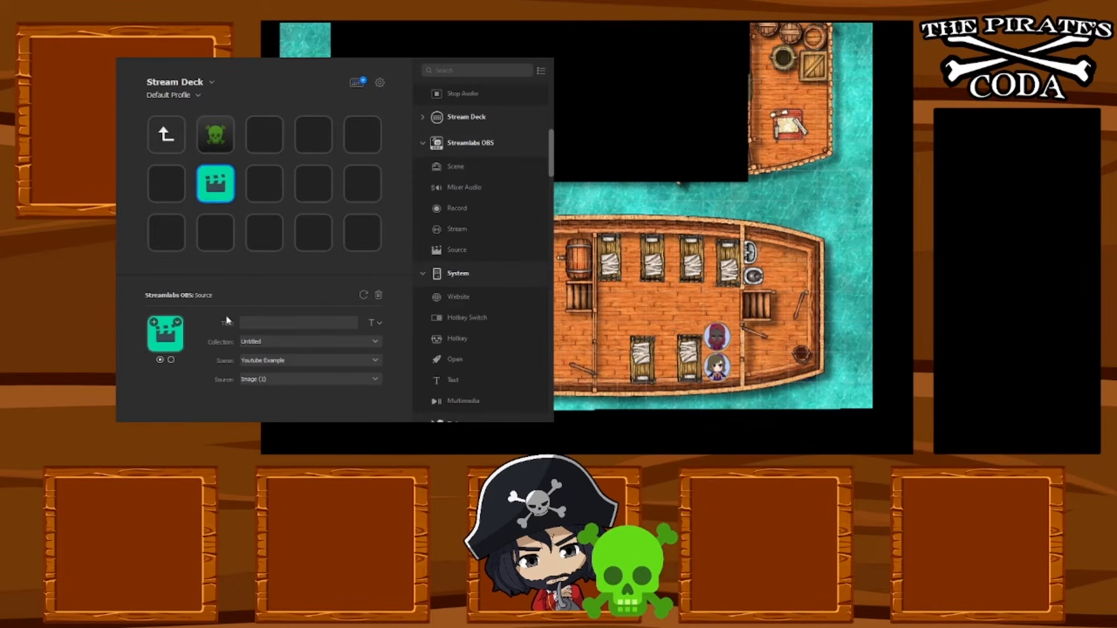
{"action": "left_click", "coordinate": [248, 228]}
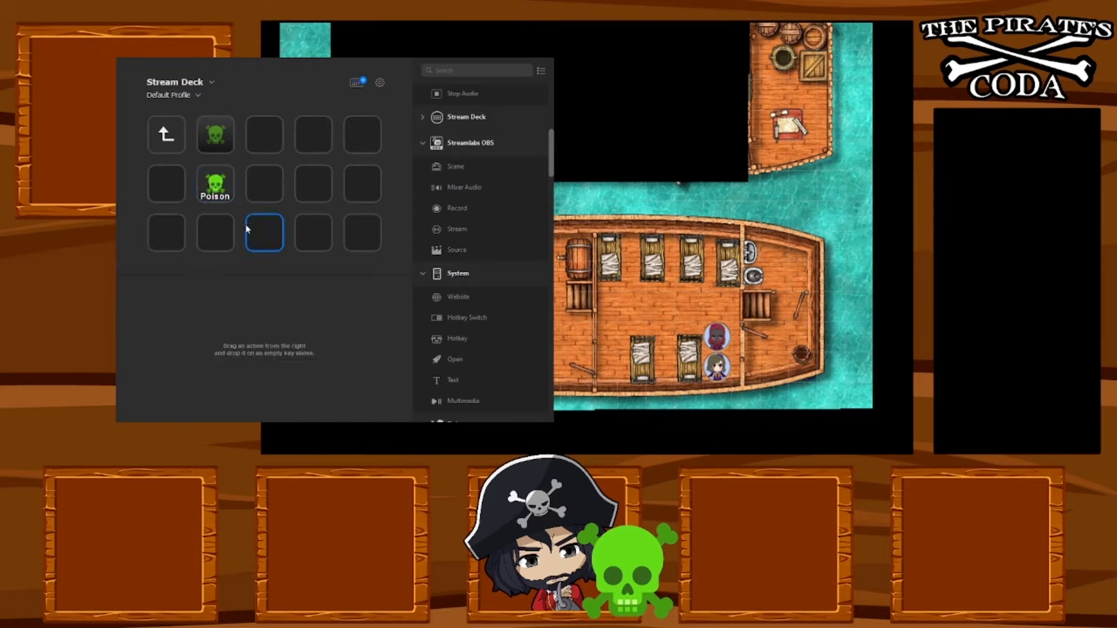
{"action": "left_click", "coordinate": [217, 201]}
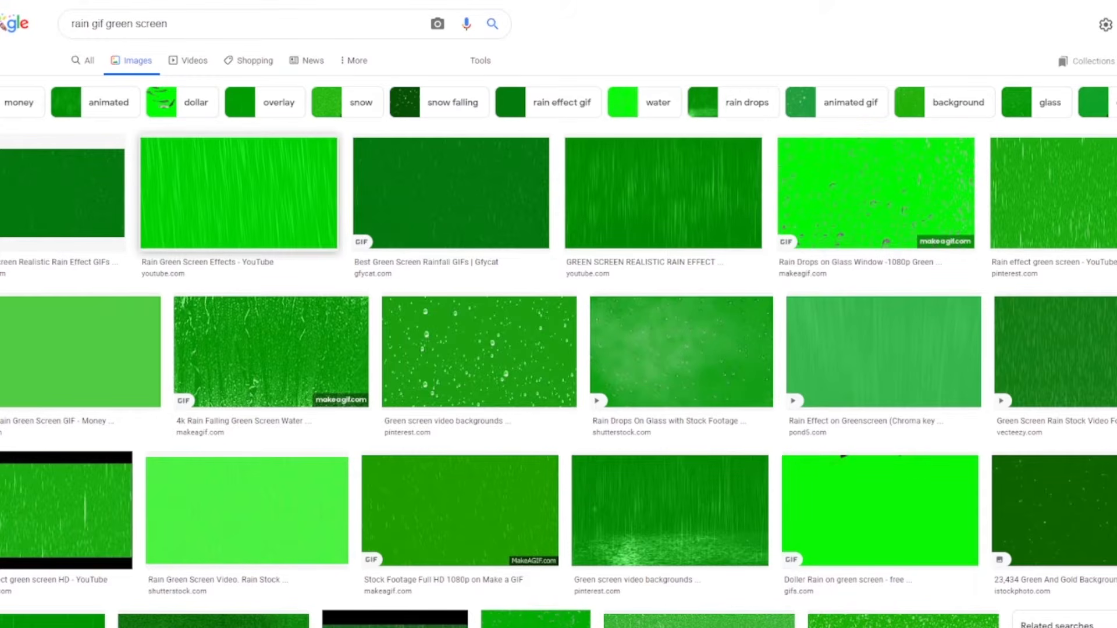
Choose the Gfycat green-screen rainfall GIF, then add a new Image source to Youtube Example in Streamlabs Desktop using Rain Effect.gif
{"action": "left_click", "coordinate": [459, 211]}
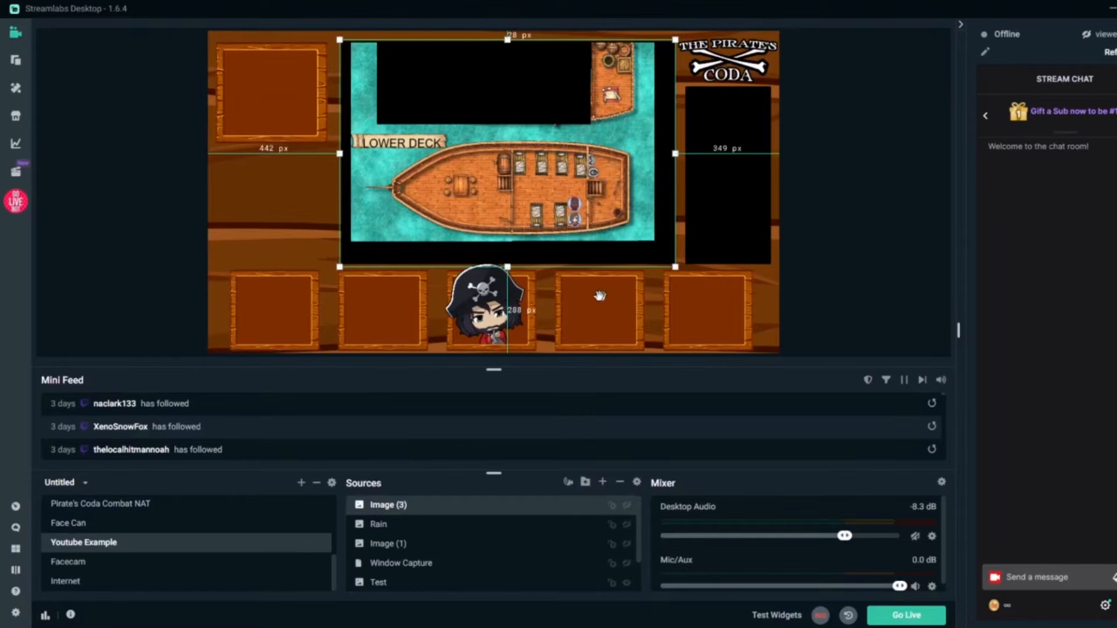
{"action": "left_click", "coordinate": [603, 481]}
{"action": "left_click", "coordinate": [385, 348]}
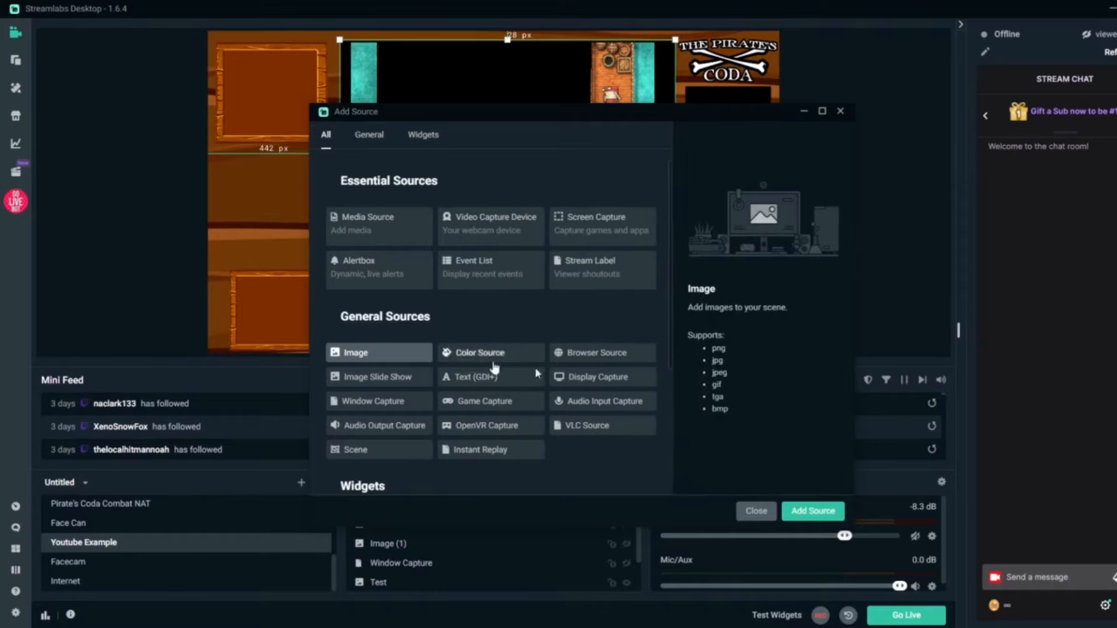
{"action": "left_click", "coordinate": [813, 510]}
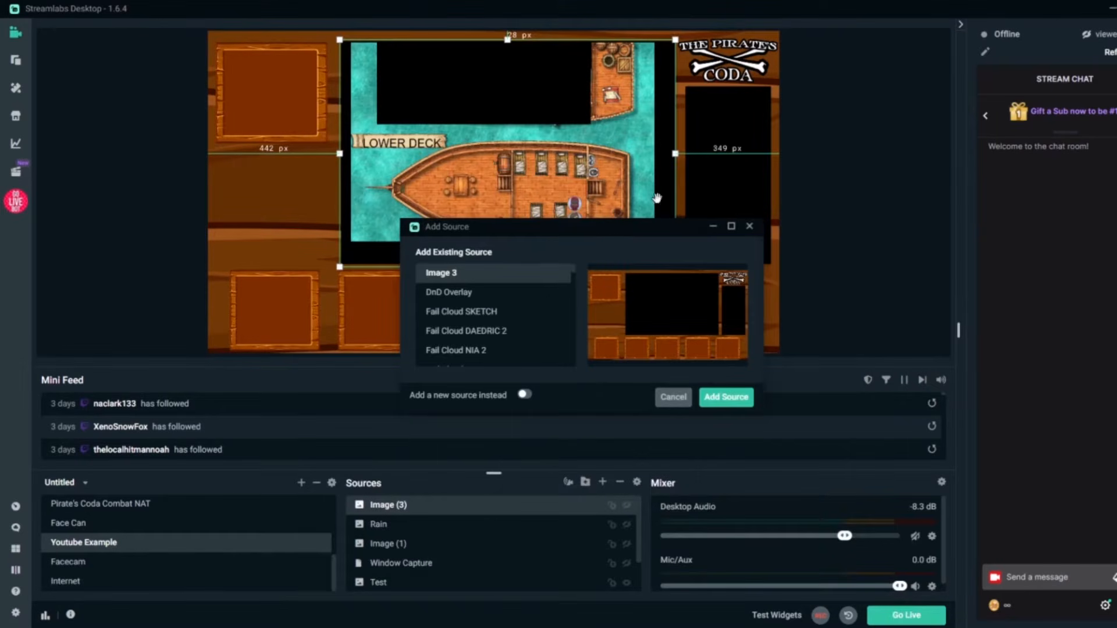
{"action": "left_click", "coordinate": [525, 394]}
{"action": "left_click", "coordinate": [723, 399]}
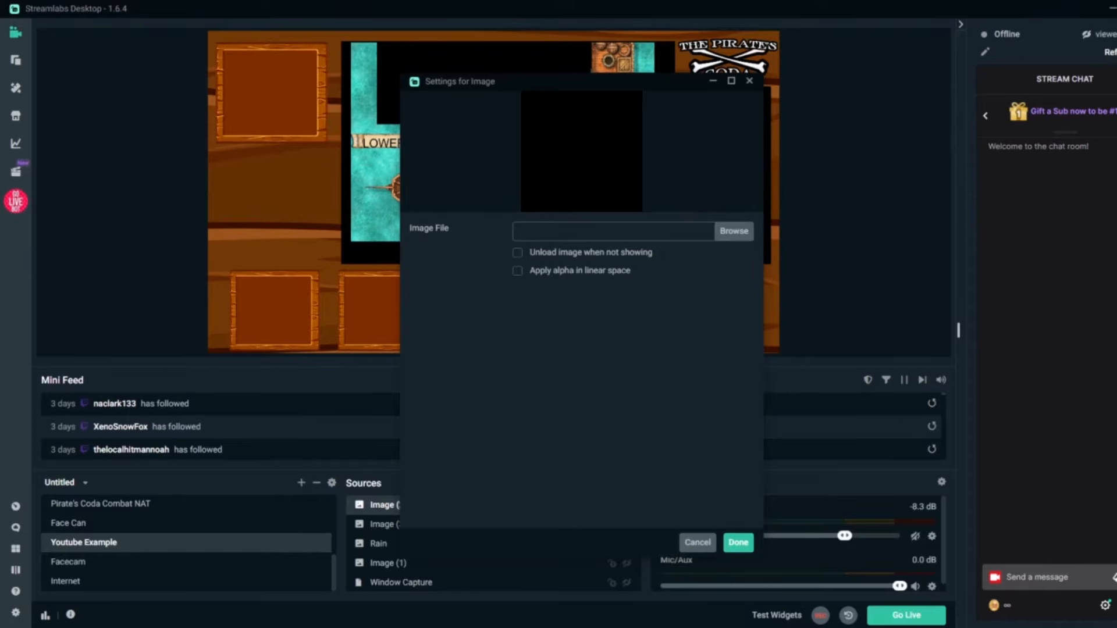
{"action": "left_click", "coordinate": [733, 231]}
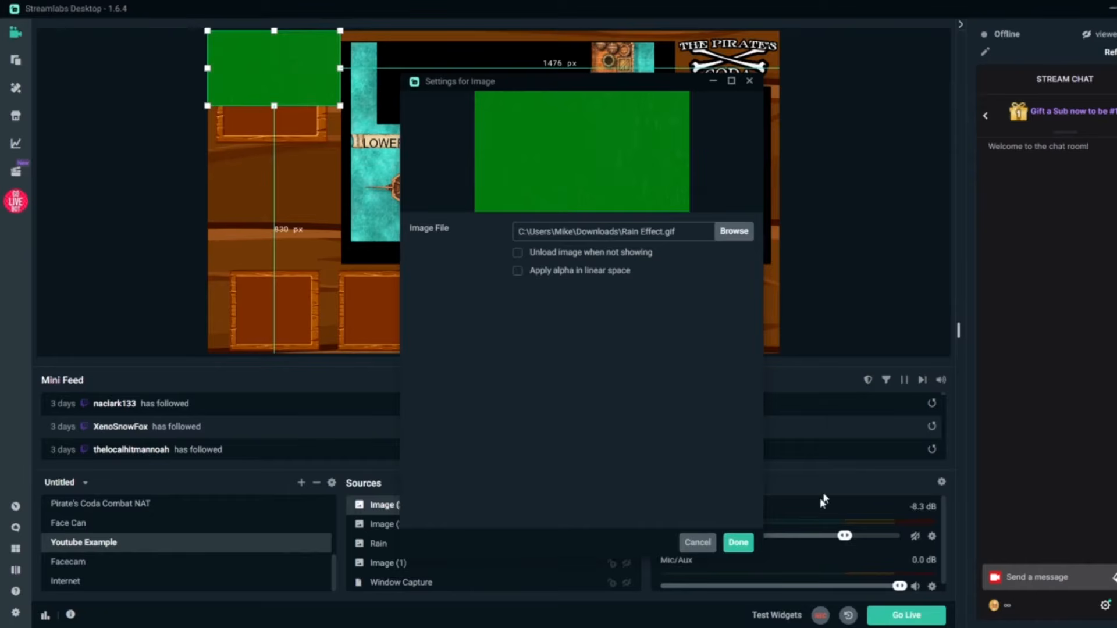
{"action": "left_click", "coordinate": [738, 543]}
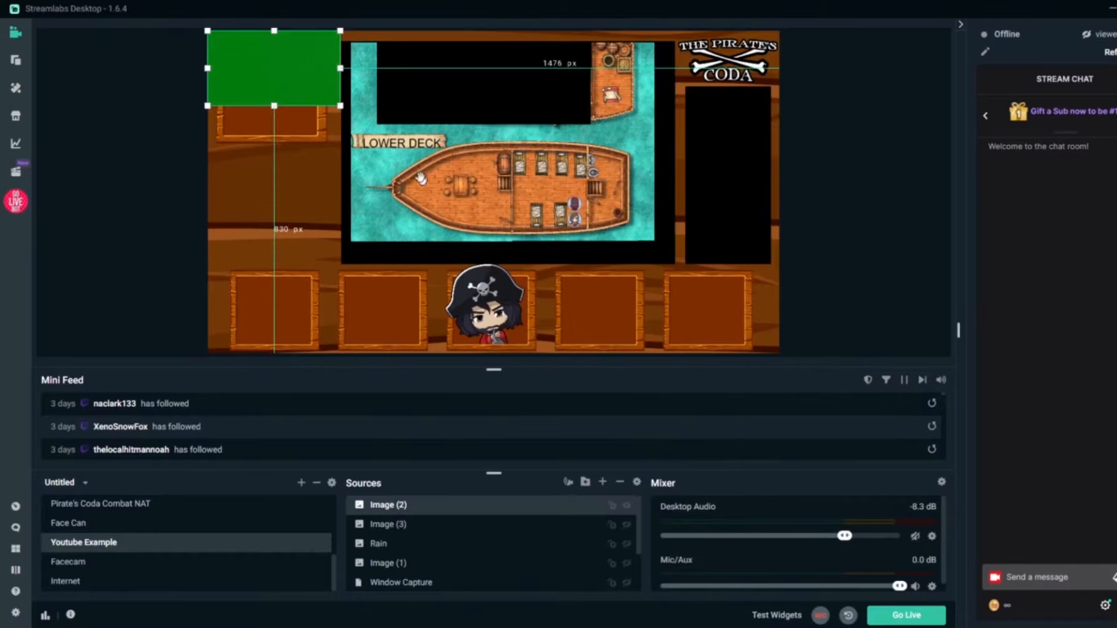
Fit the green rain image over the whole map area and order it between the Overlay Main and Roll20 sources
{"action": "left_click_drag", "start_coordinate": [287, 86], "coordinate": [732, 261]}
{"action": "left_click_drag", "start_coordinate": [731, 168], "coordinate": [675, 168]}
{"action": "scroll", "coordinate": [416, 541], "scroll_direction": "down", "scroll_amount": 2}
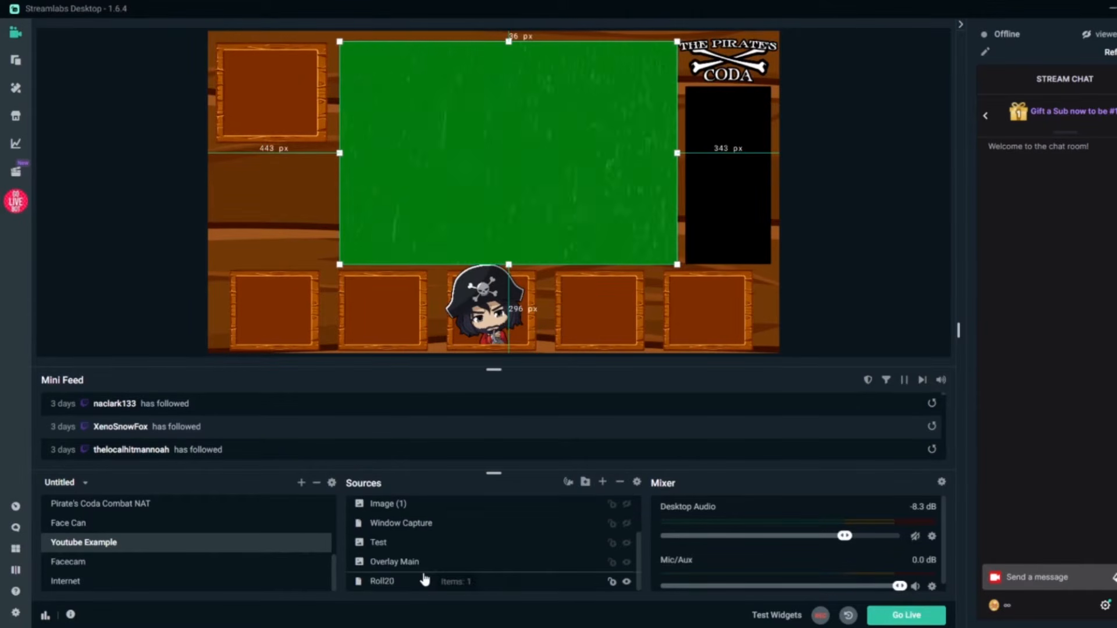
{"action": "left_click_drag", "start_coordinate": [425, 579], "coordinate": [425, 575]}
Add a Color Key filter to the rain image source, Image (2)
{"action": "right_click", "coordinate": [481, 567]}
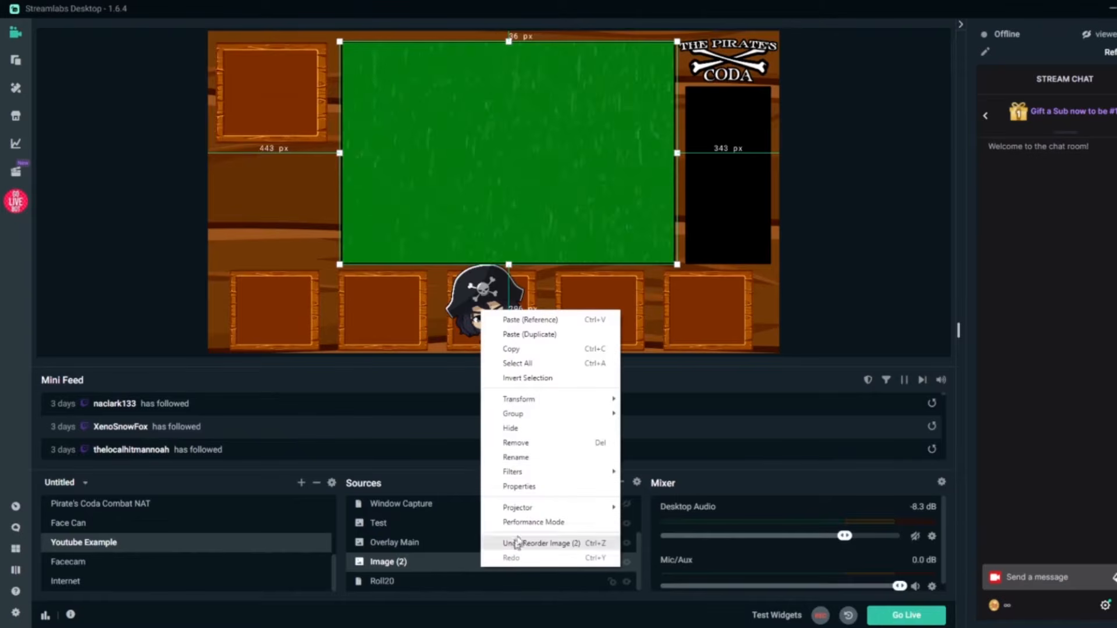
{"action": "mouse_move", "coordinate": [582, 471]}
{"action": "left_click", "coordinate": [672, 478]}
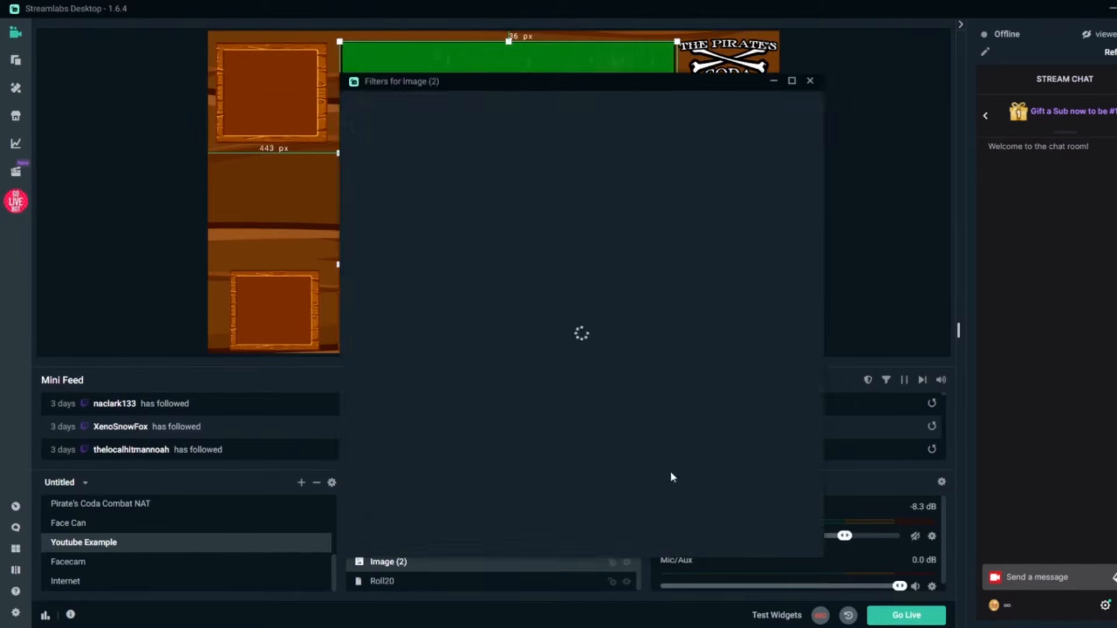
{"action": "left_click", "coordinate": [416, 289]}
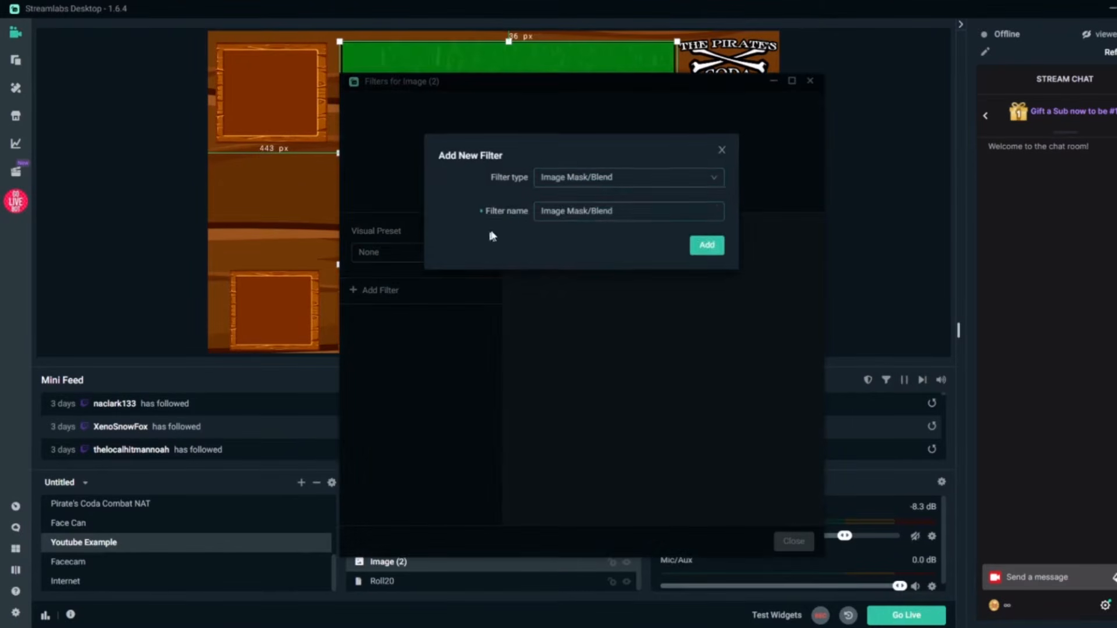
{"action": "left_click", "coordinate": [669, 184]}
{"action": "left_click", "coordinate": [607, 317]}
{"action": "left_click", "coordinate": [705, 245]}
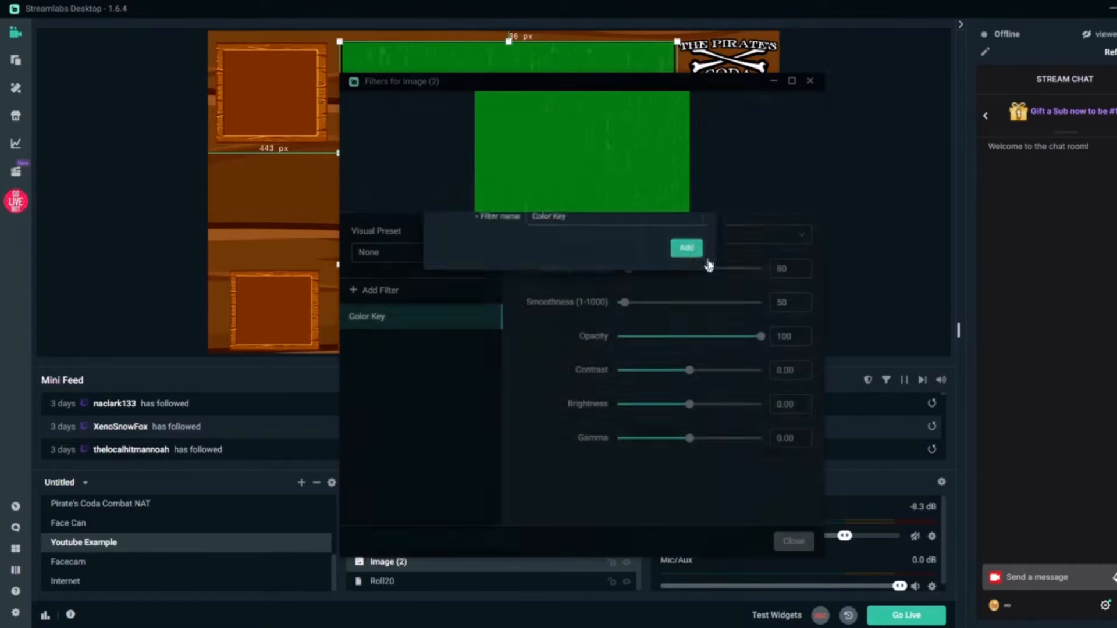
Set the Color Key to a custom color sampled from the rain image's green background and raise the similarity to 156
{"action": "left_click", "coordinate": [777, 234]}
{"action": "left_click", "coordinate": [723, 334]}
{"action": "left_click", "coordinate": [800, 268]}
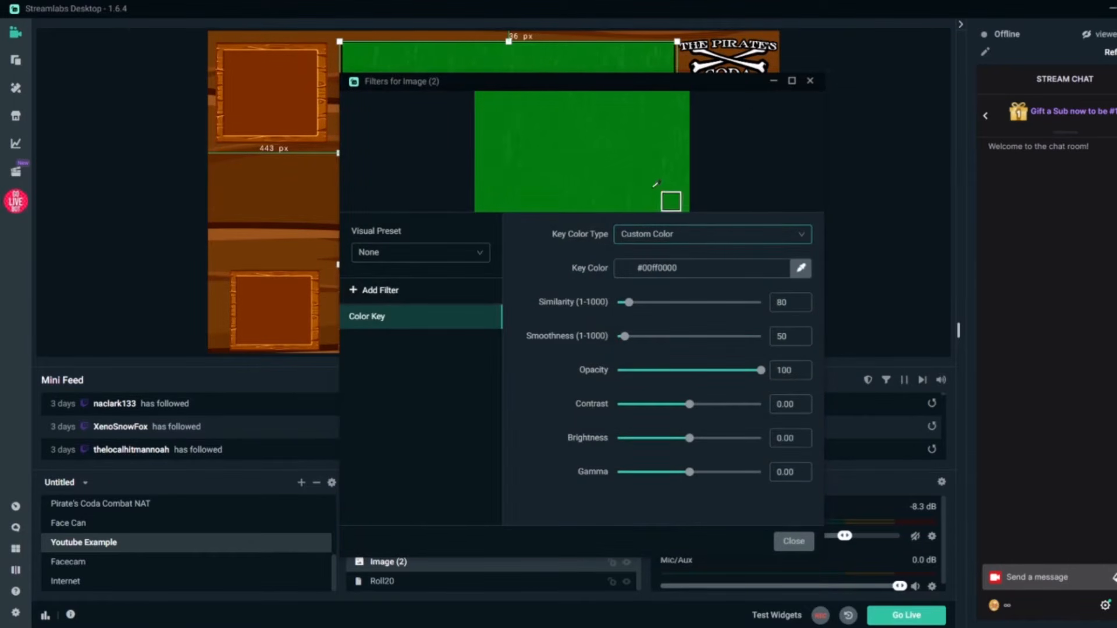
{"action": "left_click", "coordinate": [657, 187]}
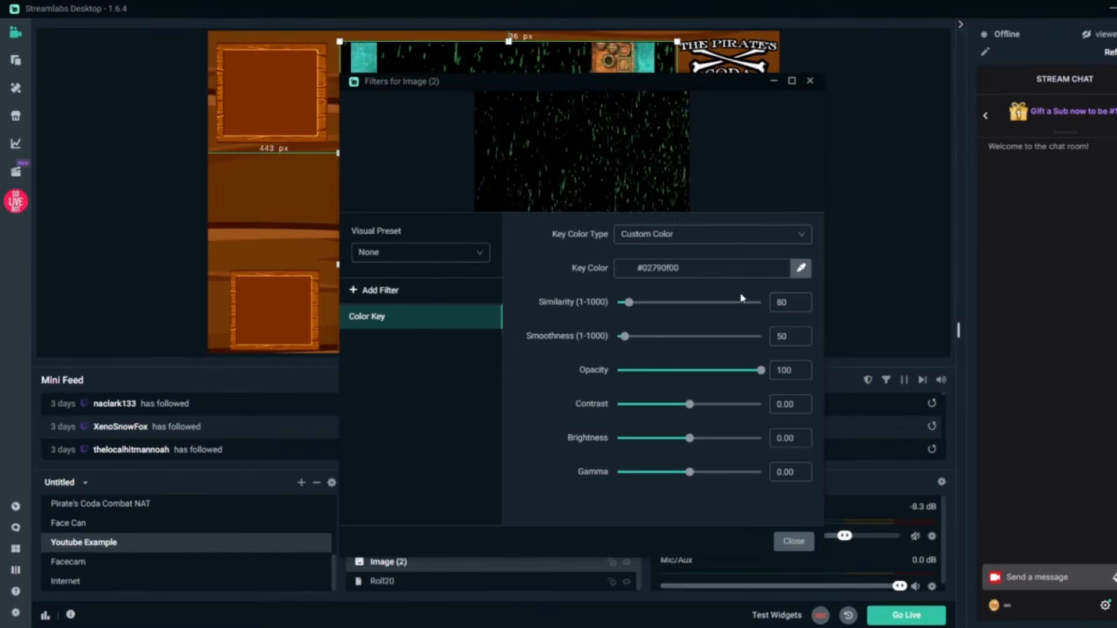
{"action": "left_click_drag", "start_coordinate": [629, 302], "coordinate": [641, 307]}
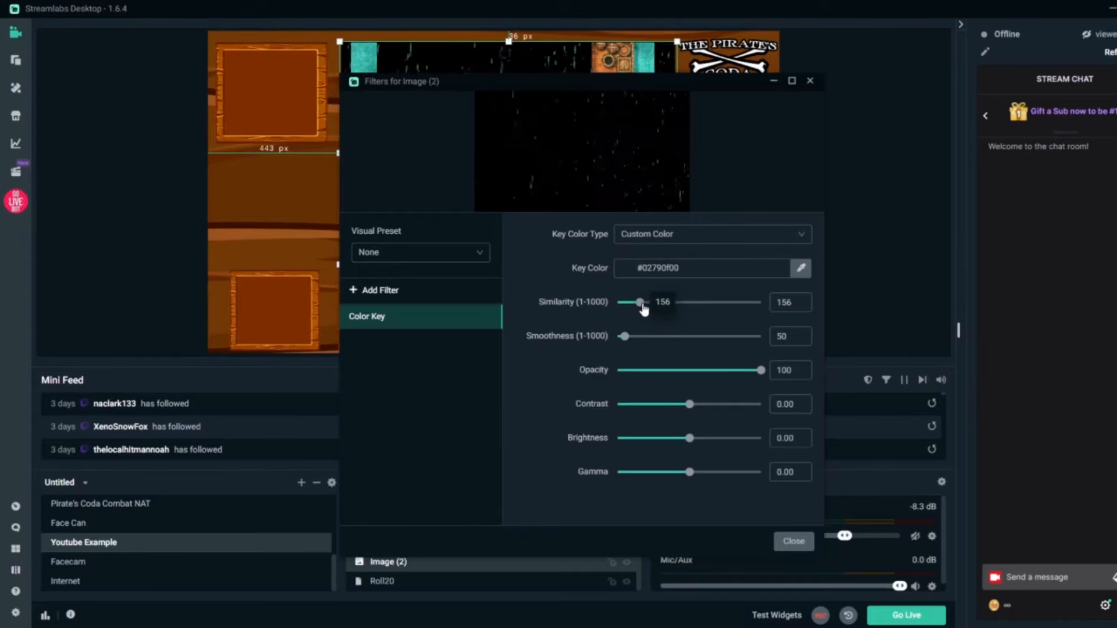
Add a Color Correction filter to the rain image, shift the rain's hue toward blue and close the filters
{"action": "left_click", "coordinate": [402, 297]}
{"action": "left_click", "coordinate": [669, 178]}
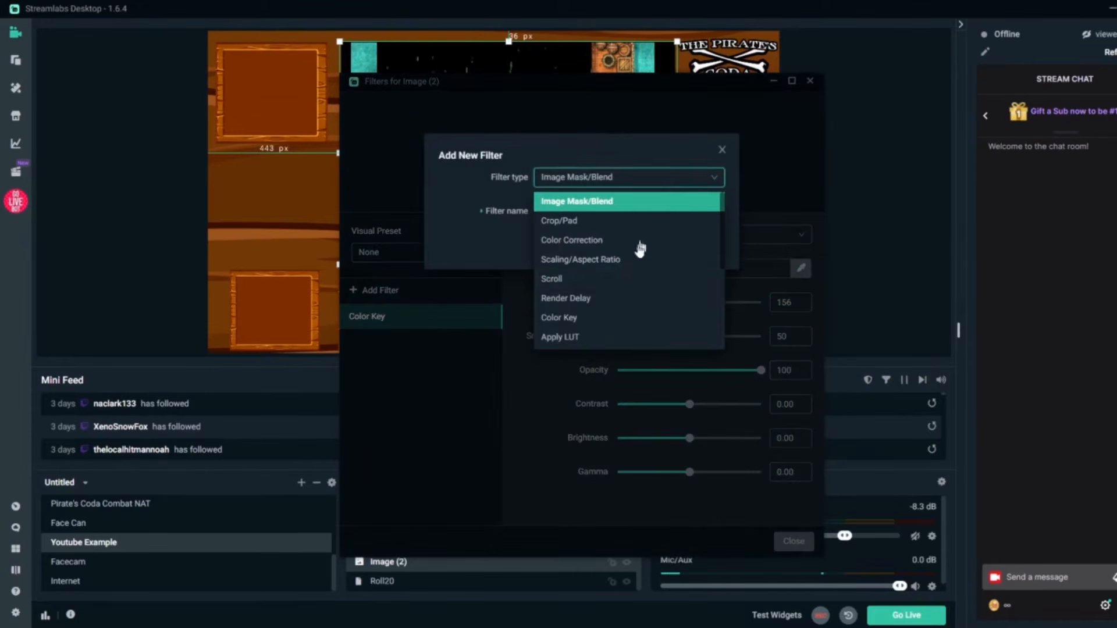
{"action": "left_click", "coordinate": [599, 240]}
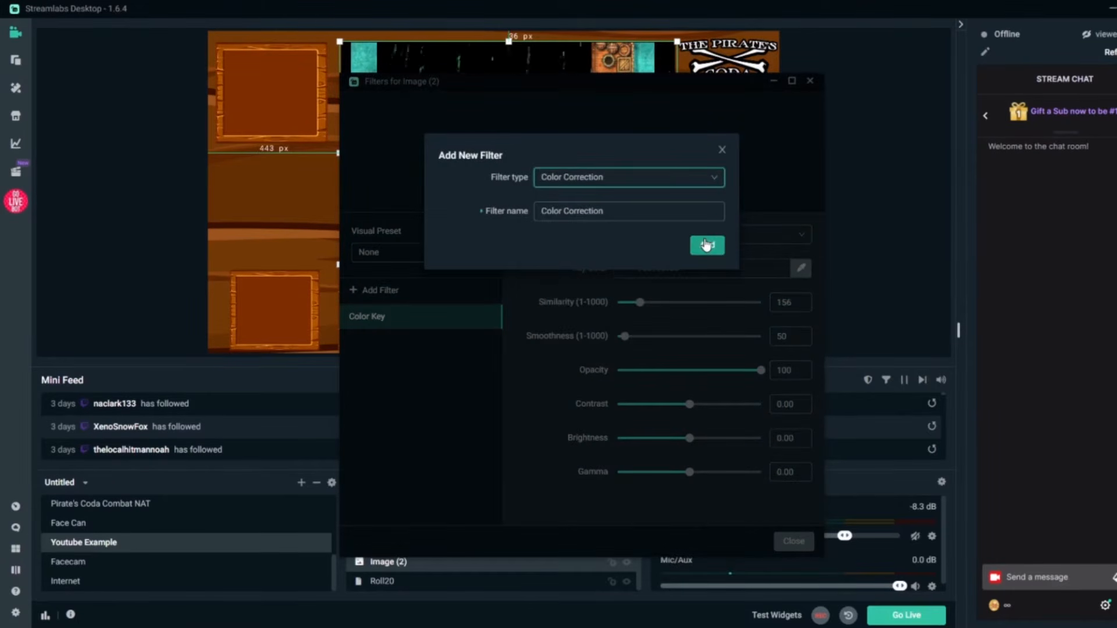
{"action": "left_click", "coordinate": [706, 248]}
{"action": "left_click_drag", "start_coordinate": [690, 377], "coordinate": [652, 378]}
{"action": "left_click", "coordinate": [793, 541]}
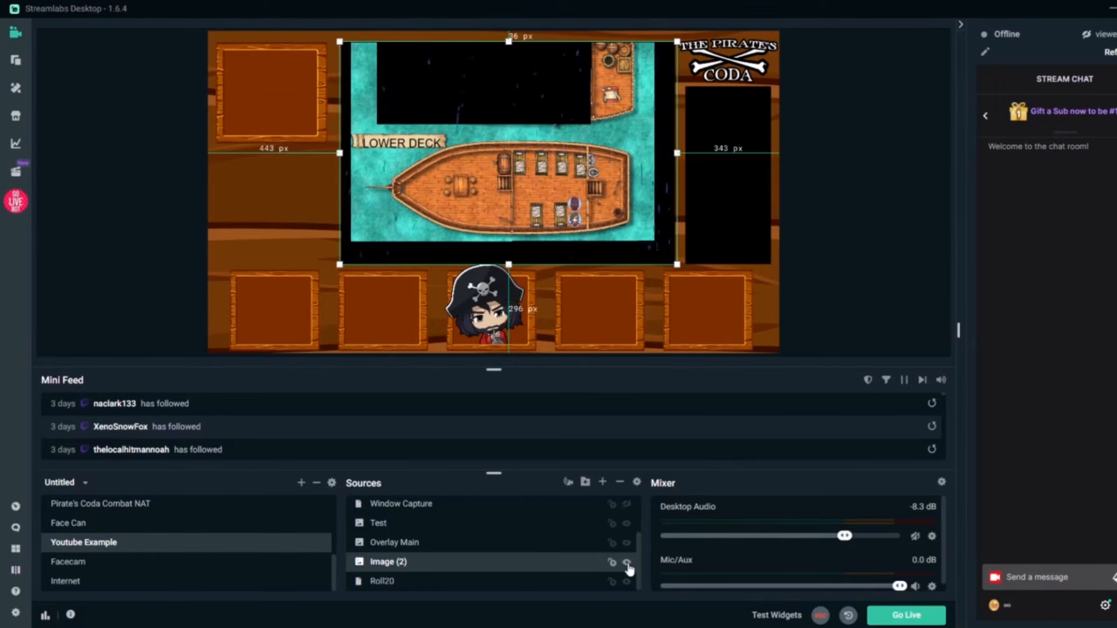
Toggle the visibility of the Image (3) source
{"action": "scroll", "coordinate": [629, 567], "scroll_direction": "up", "scroll_amount": 2}
{"action": "left_click", "coordinate": [628, 506]}
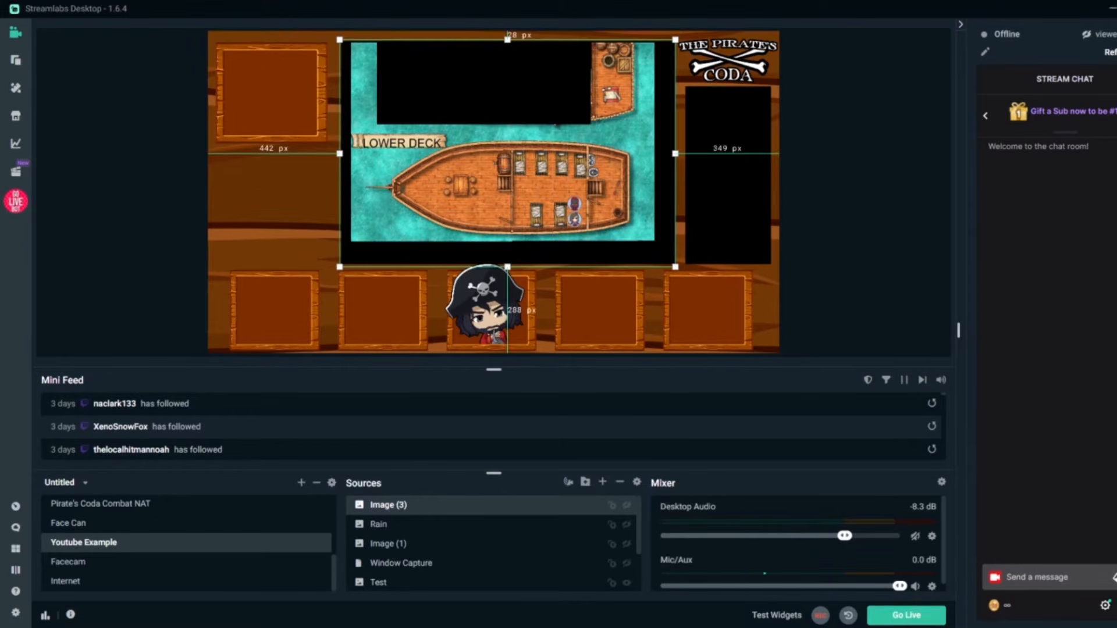
Switch to Stream Deck and put a Streamlabs OBS Source action titled Rain on the key below the unnamed folder
{"action": "left_click_drag", "start_coordinate": [387, 226], "coordinate": [548, 93]}
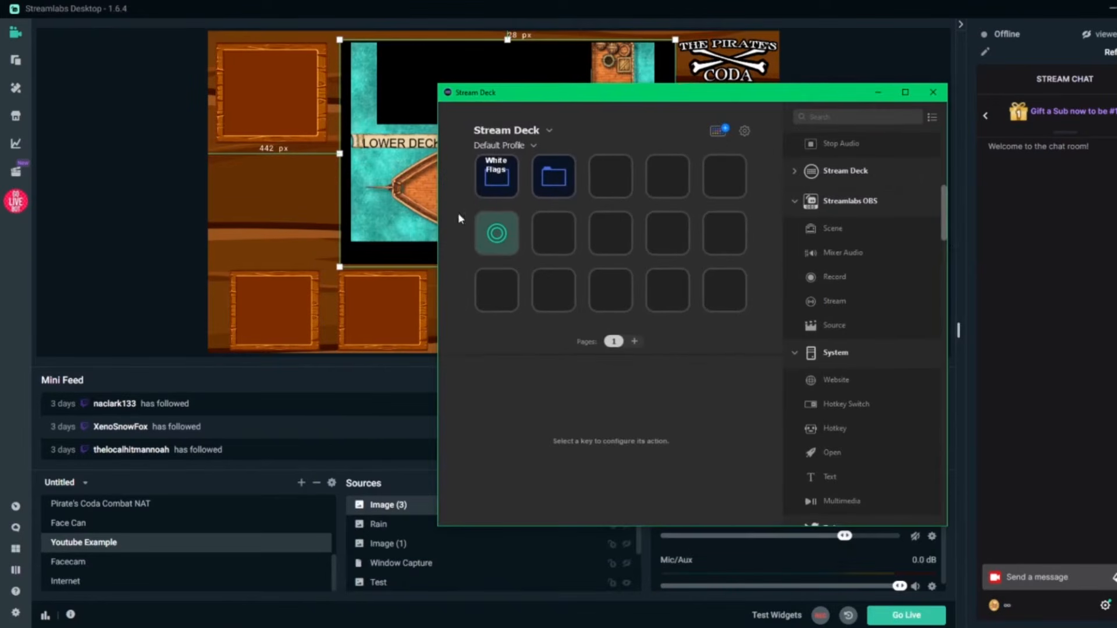
{"action": "right_click", "coordinate": [568, 234]}
{"action": "left_click", "coordinate": [555, 278]}
{"action": "left_click_drag", "start_coordinate": [859, 329], "coordinate": [556, 233]}
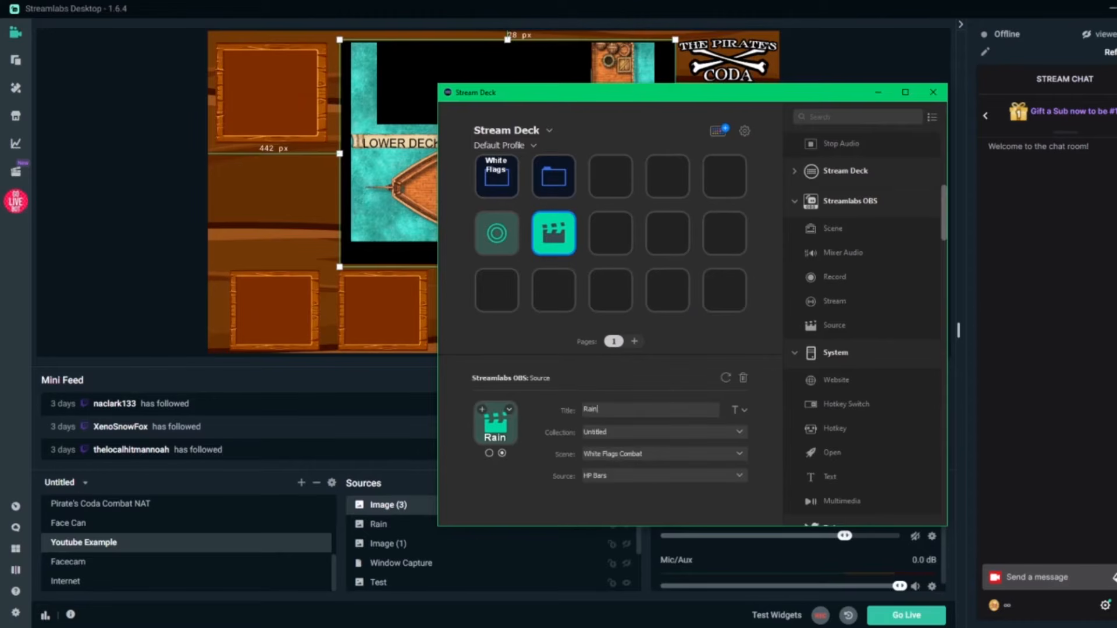
{"action": "left_click", "coordinate": [563, 248]}
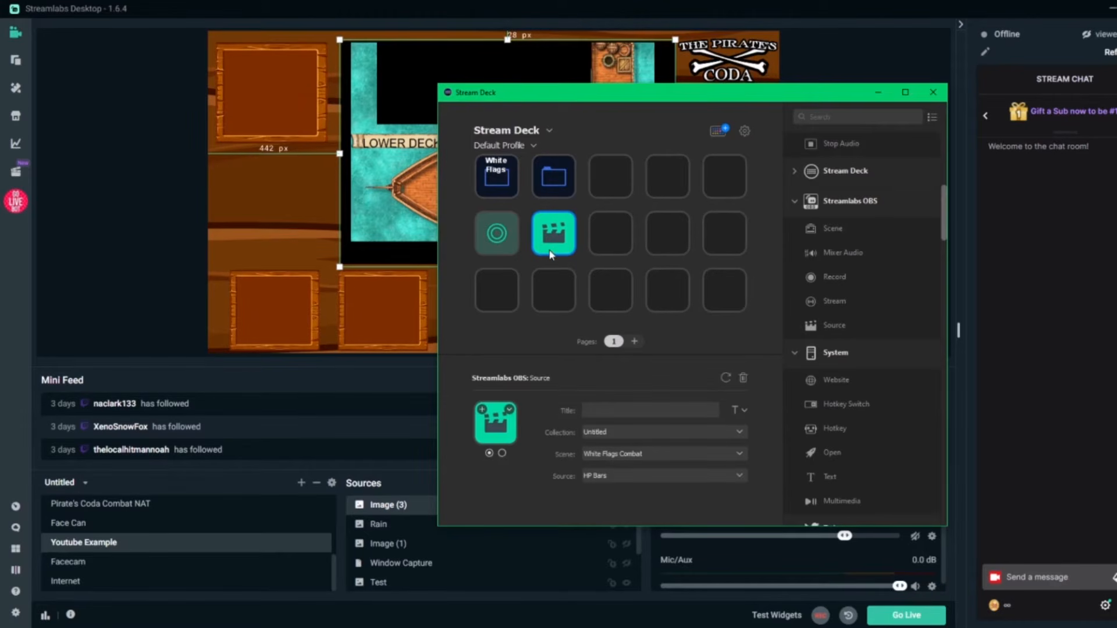
Link the Rain key to the Youtube Example scene and the Rain source, and close Stream Deck
{"action": "left_click", "coordinate": [661, 452]}
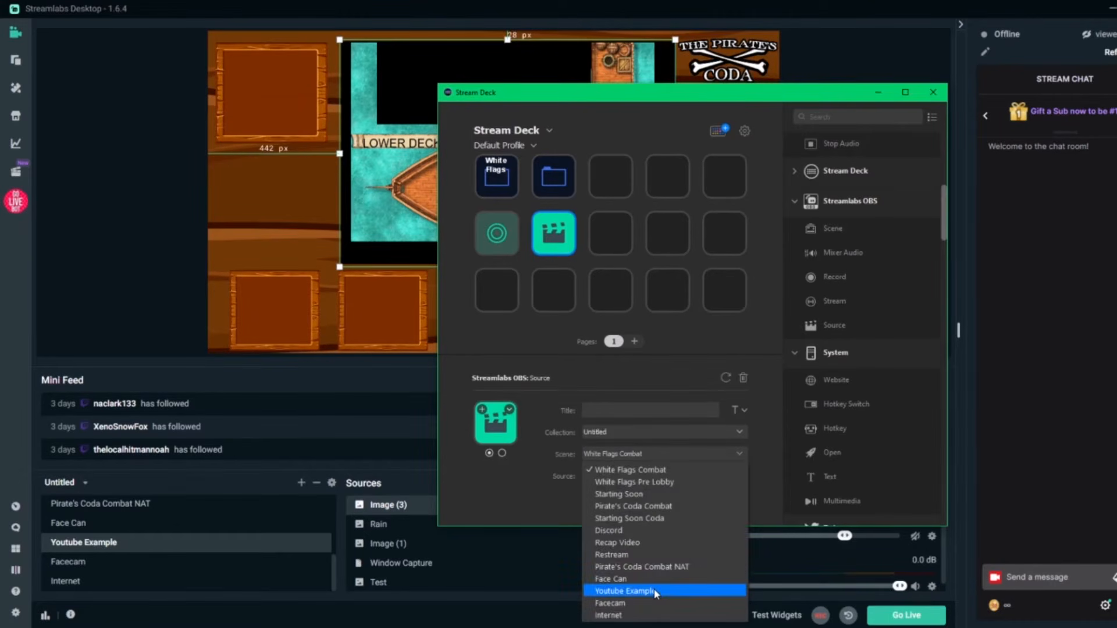
{"action": "left_click", "coordinate": [654, 588]}
{"action": "left_click", "coordinate": [658, 472]}
{"action": "left_click", "coordinate": [644, 504]}
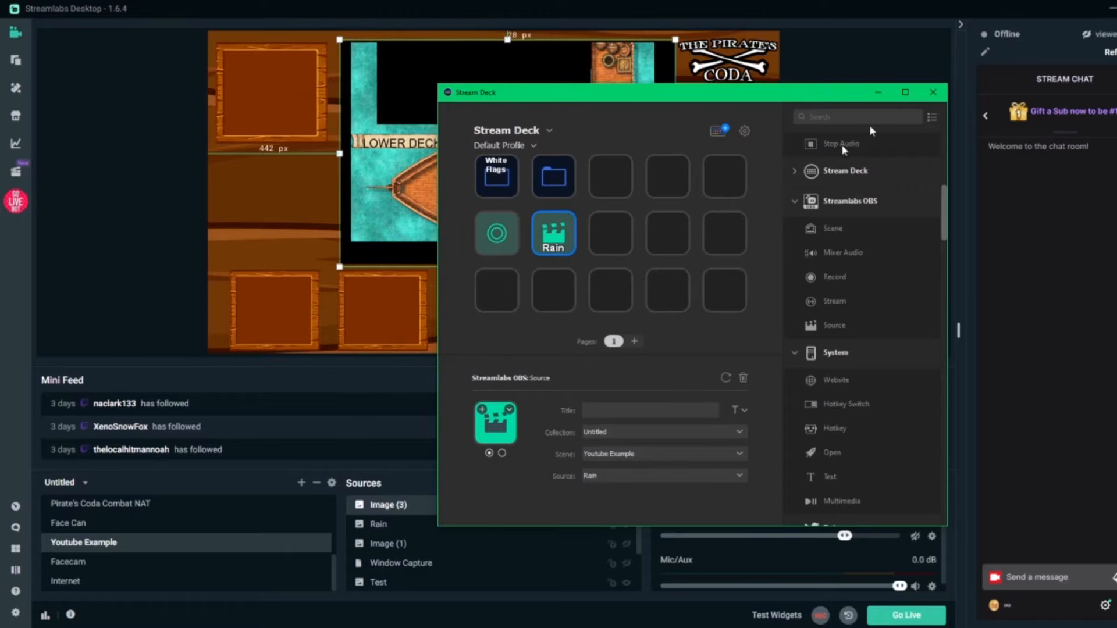
{"action": "left_click", "coordinate": [933, 92]}
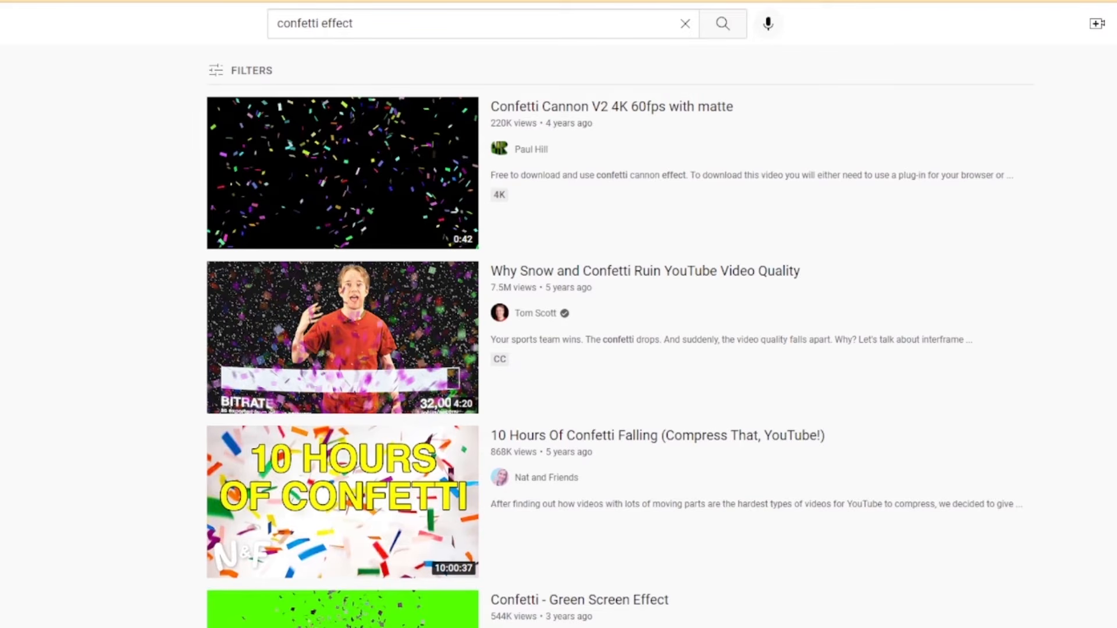
Browse the YouTube results for "confetti effect" and preview the video "Confetti - Green Screen Effect"
{"action": "scroll", "coordinate": [558, 338], "scroll_direction": "down", "scroll_amount": 15}
{"action": "scroll", "coordinate": [559, 337], "scroll_direction": "up", "scroll_amount": 10}
{"action": "scroll", "coordinate": [343, 361], "scroll_direction": "up", "scroll_amount": 3}
{"action": "scroll", "coordinate": [342, 361], "scroll_direction": "down", "scroll_amount": 2}
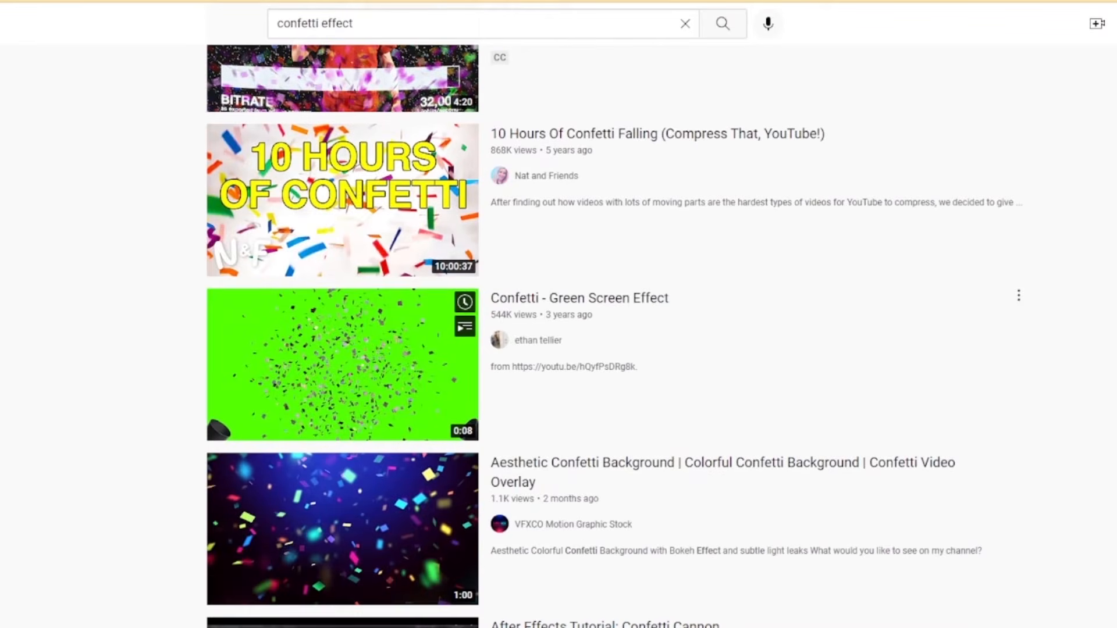
{"action": "left_click", "coordinate": [381, 363]}
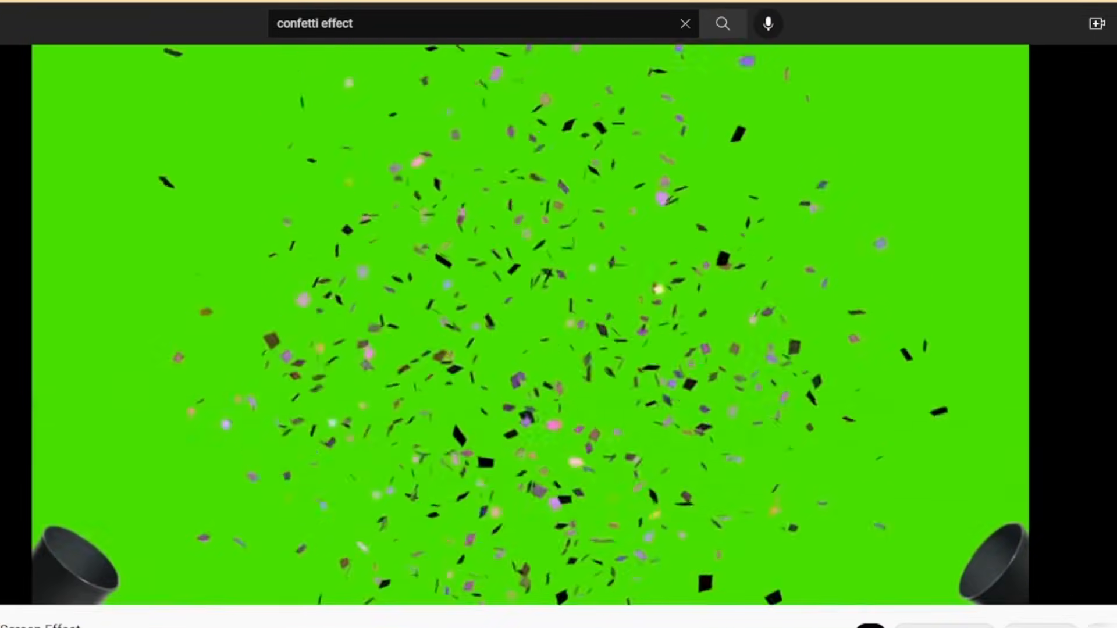
{"action": "key", "text": "space"}
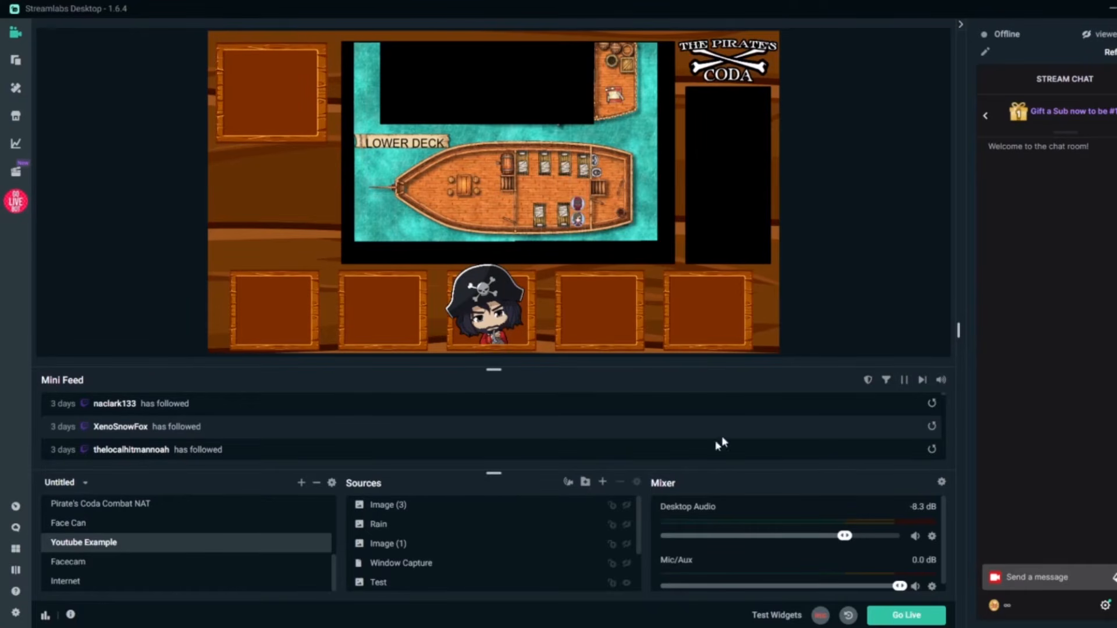
Add a new Media Source playing the downloaded local confetti video, with looping and closing the file when inactive enabled
{"action": "left_click", "coordinate": [602, 482]}
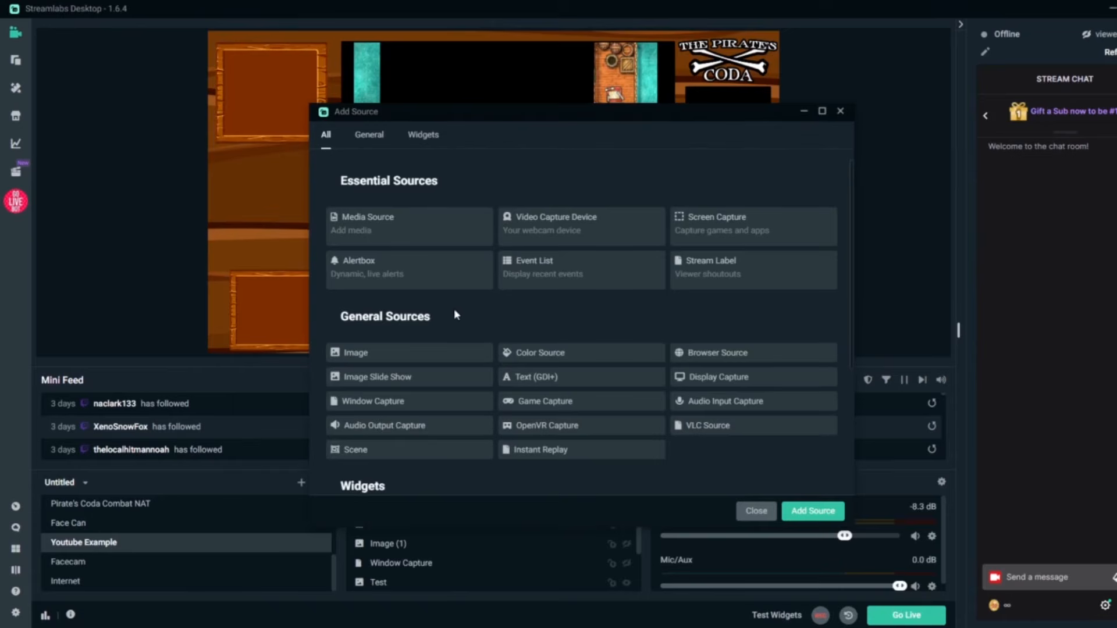
{"action": "mouse_move", "coordinate": [445, 241]}
{"action": "left_click", "coordinate": [813, 511]}
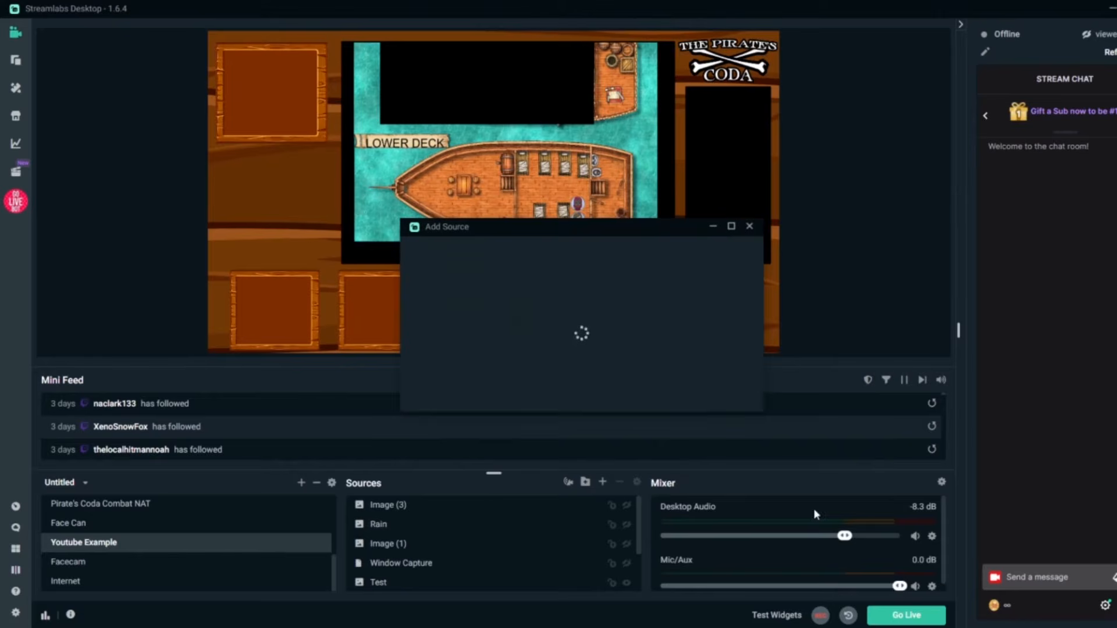
{"action": "left_click", "coordinate": [524, 395]}
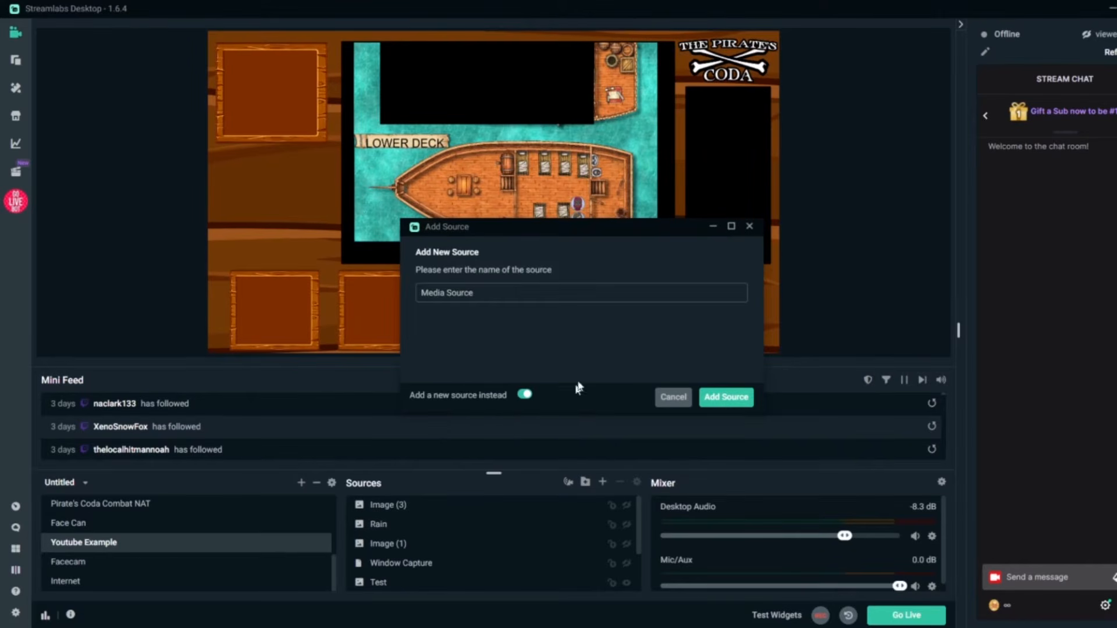
{"action": "left_click", "coordinate": [726, 397]}
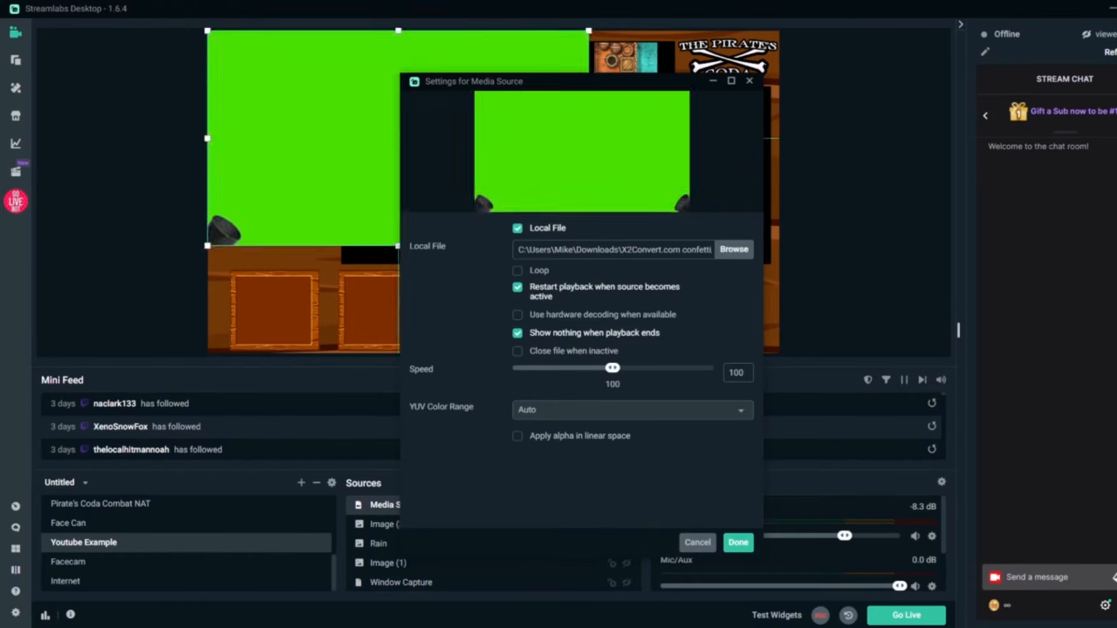
{"action": "left_click", "coordinate": [535, 271]}
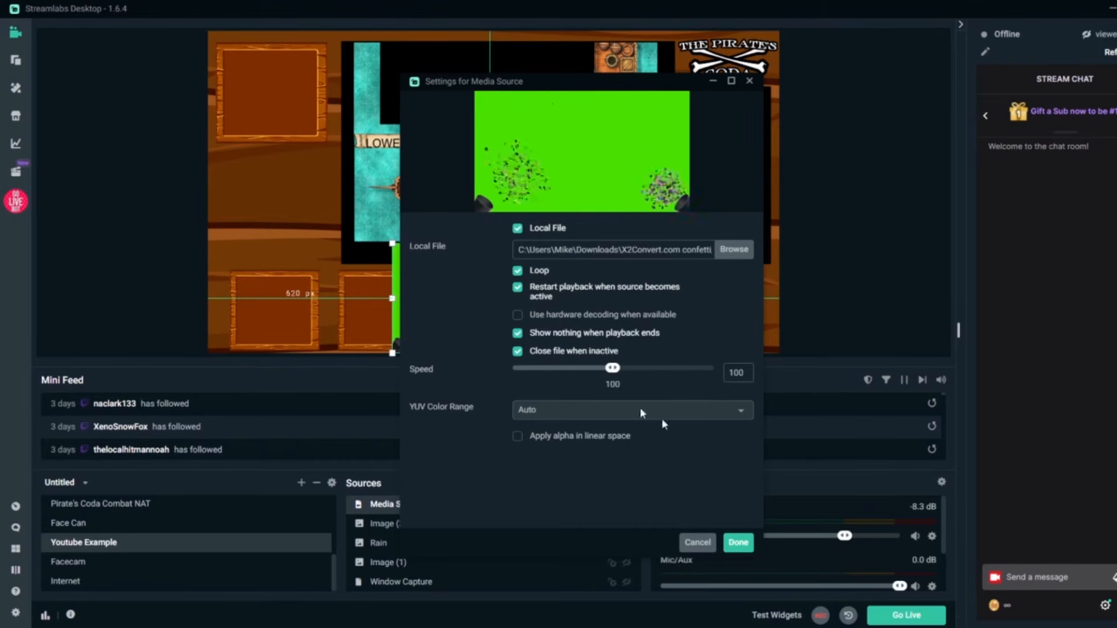
{"action": "left_click", "coordinate": [737, 542]}
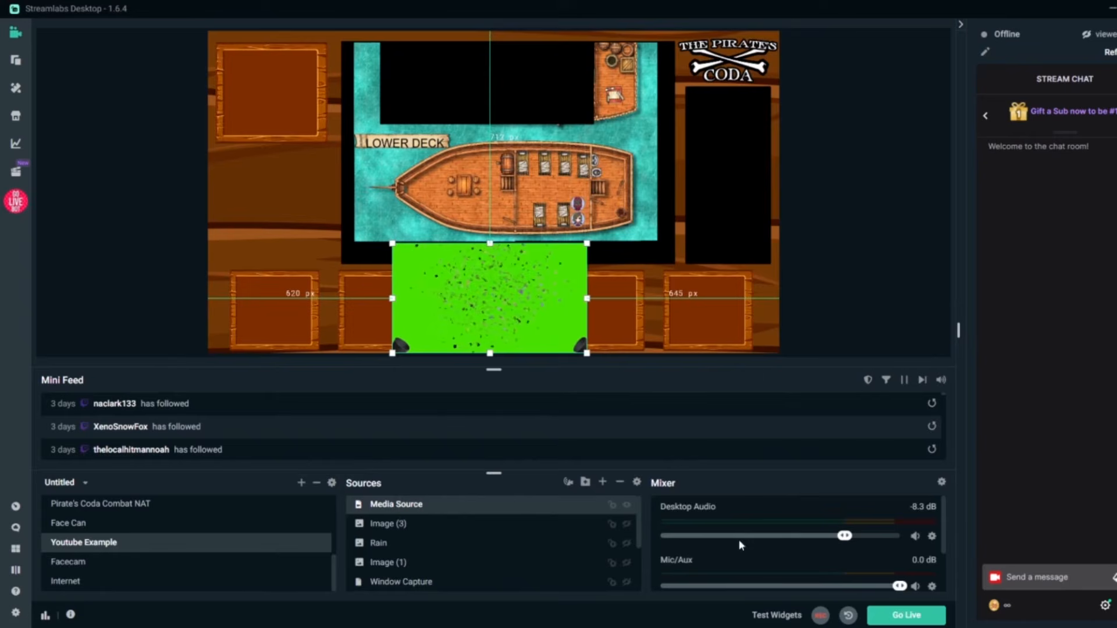
Open the filters of the confetti Media Source and add a Color Key filter
{"action": "right_click", "coordinate": [525, 508]}
{"action": "mouse_move", "coordinate": [598, 418]}
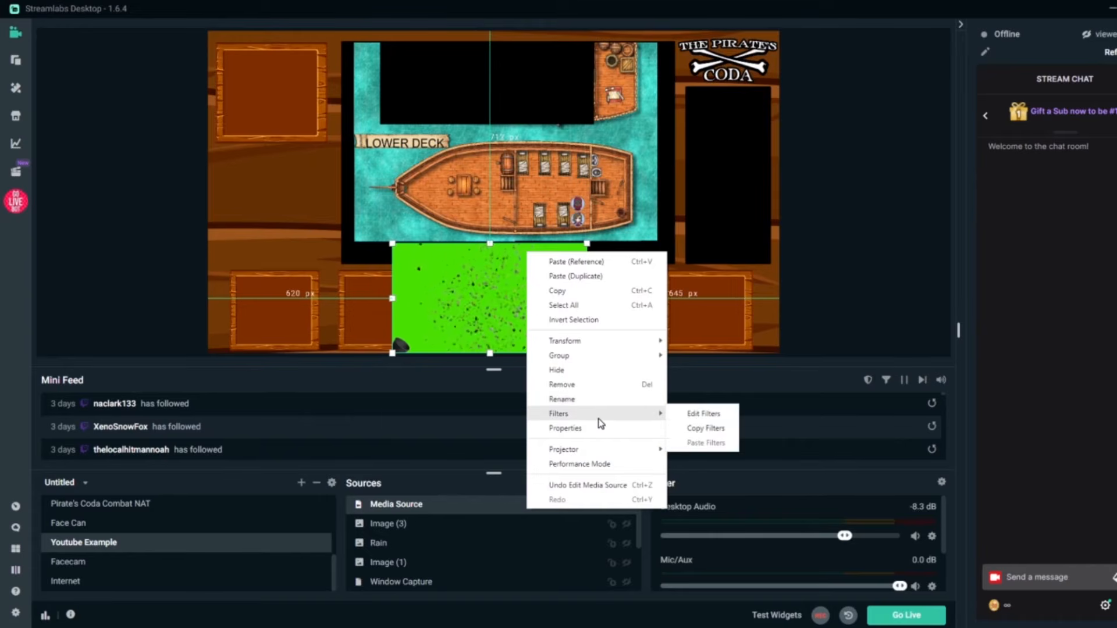
{"action": "left_click", "coordinate": [709, 414]}
{"action": "left_click", "coordinate": [431, 252]}
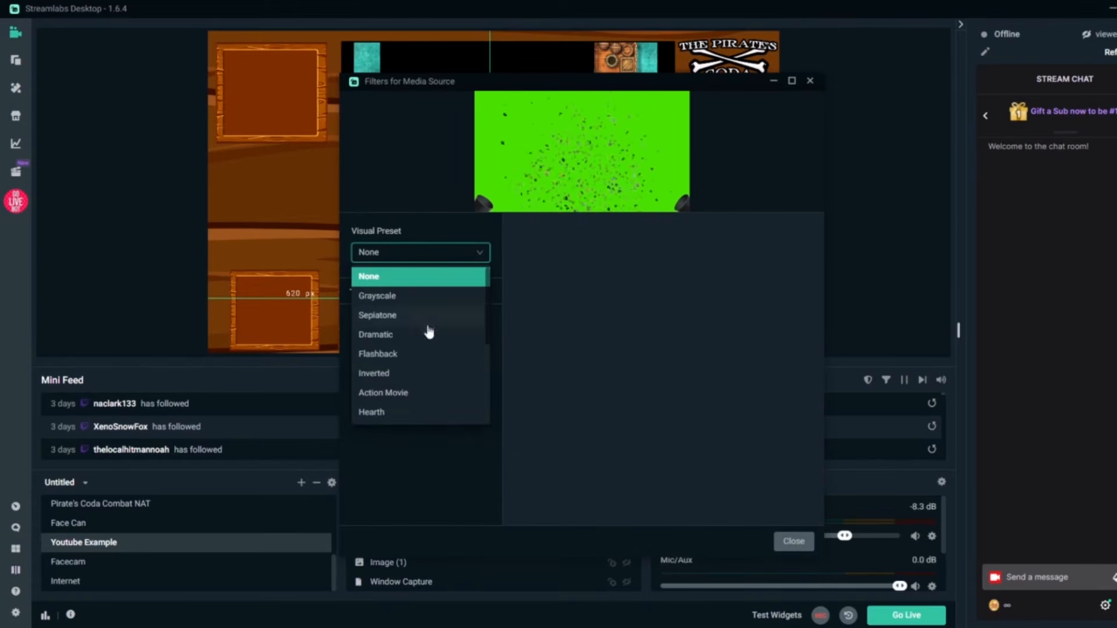
{"action": "left_click", "coordinate": [400, 431]}
{"action": "left_click", "coordinate": [415, 299]}
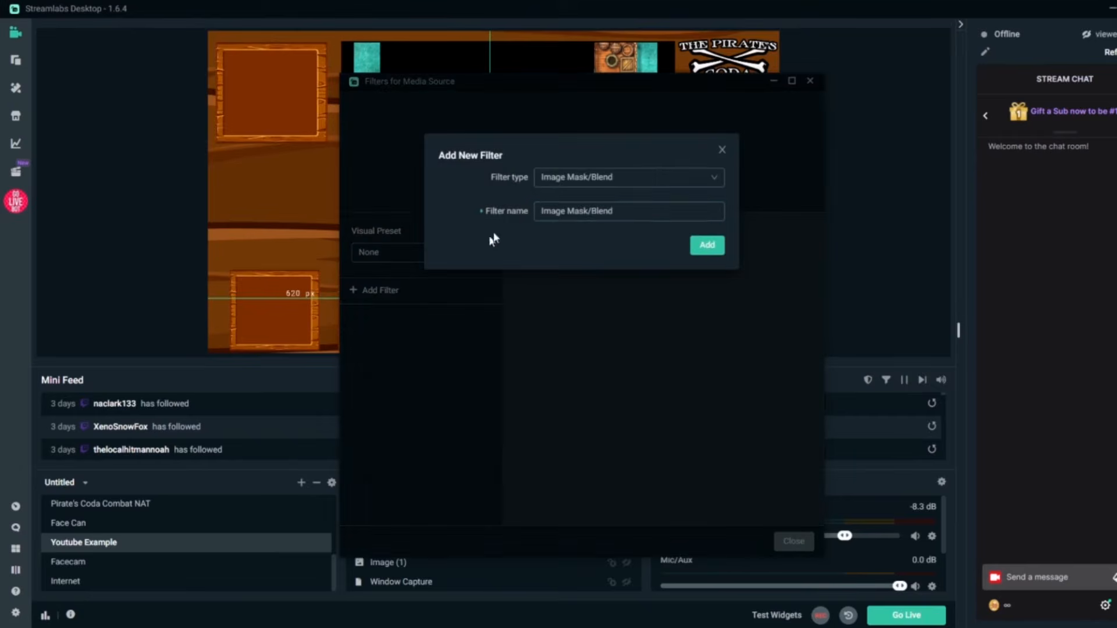
{"action": "left_click", "coordinate": [624, 184]}
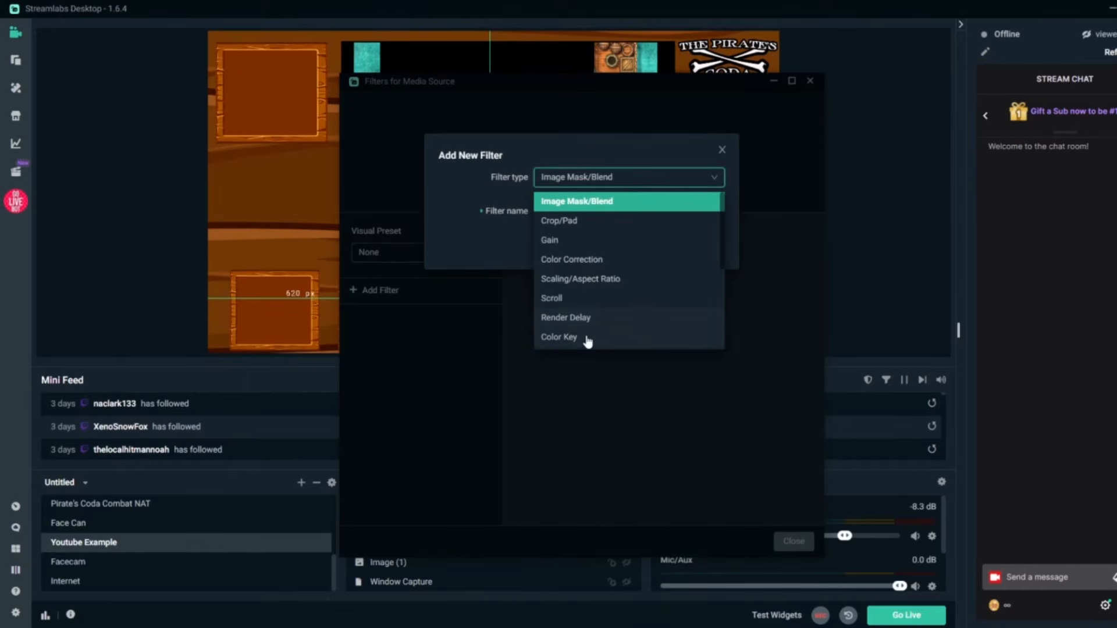
{"action": "left_click", "coordinate": [588, 338]}
{"action": "left_click", "coordinate": [708, 245]}
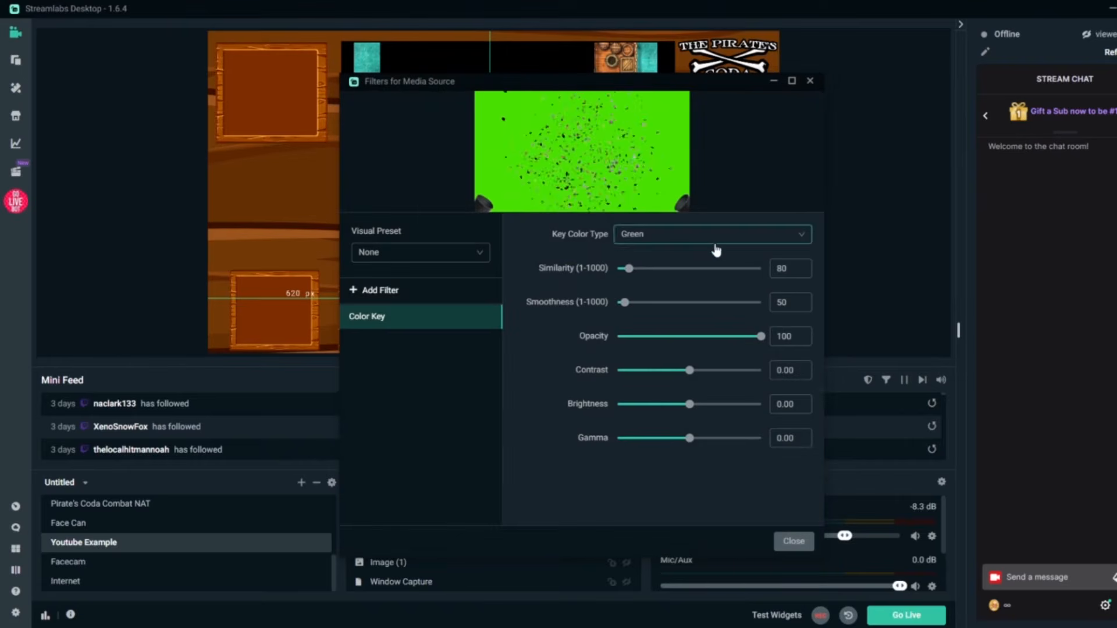
Key out the green background with a custom key color sampled from the video, similarity 295 and smoothness 536, and nudge the confetti overlay
{"action": "mouse_move", "coordinate": [630, 275]}
{"action": "left_mouse_down"}
{"action": "mouse_move", "coordinate": [686, 269]}
{"action": "mouse_move", "coordinate": [617, 268]}
{"action": "left_mouse_up"}
{"action": "left_click", "coordinate": [703, 234]}
{"action": "left_click", "coordinate": [715, 332]}
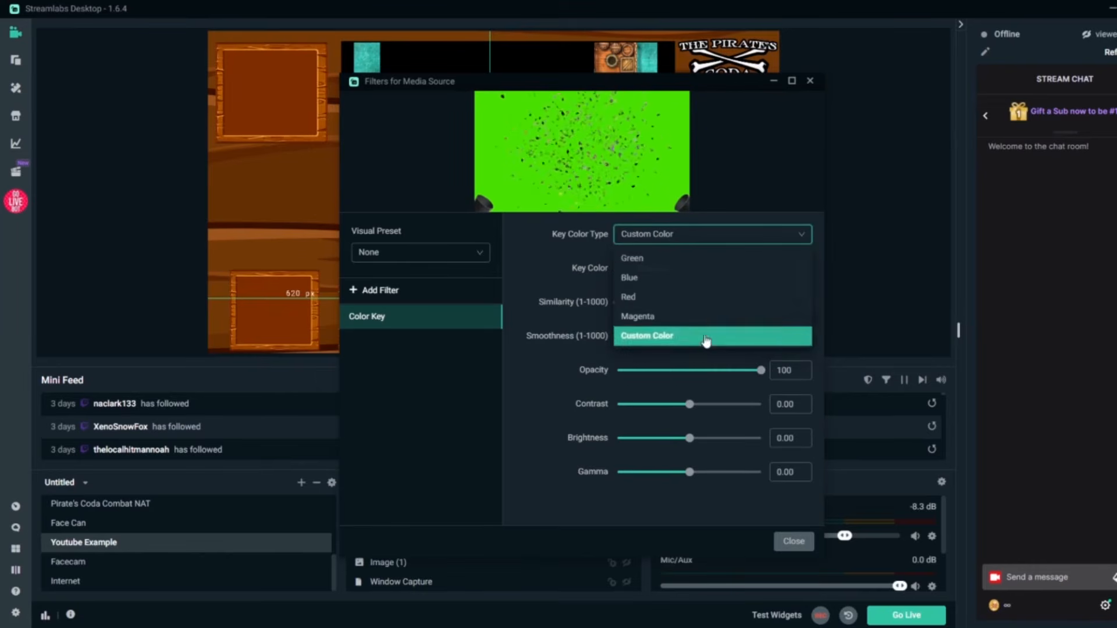
{"action": "left_click", "coordinate": [801, 268]}
{"action": "left_click", "coordinate": [681, 121]}
{"action": "left_click_drag", "start_coordinate": [618, 302], "coordinate": [705, 343]}
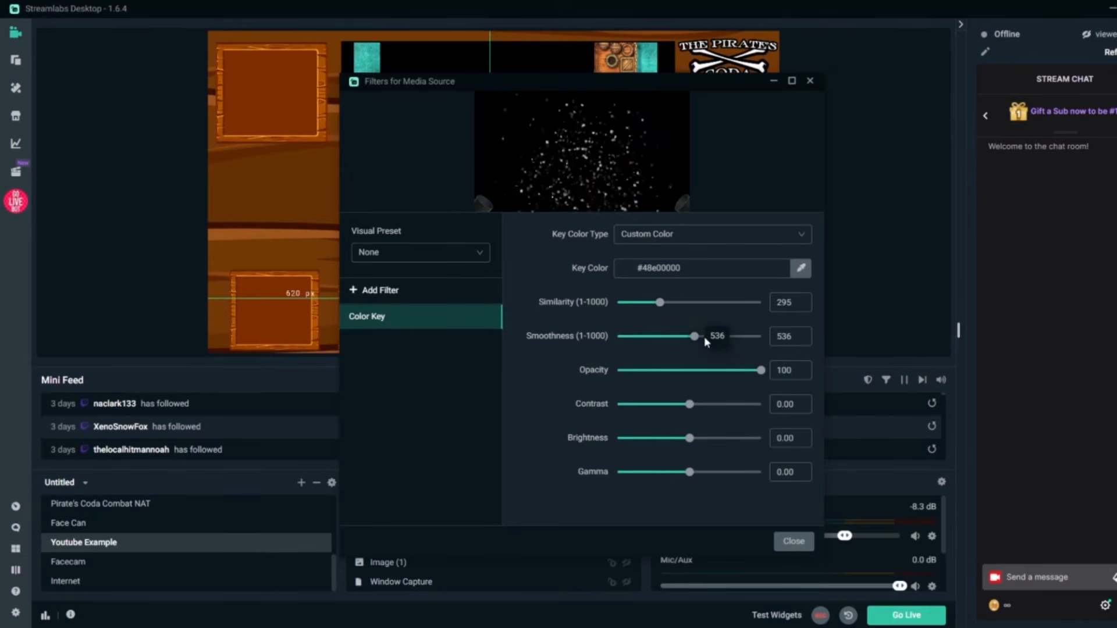
{"action": "left_click", "coordinate": [793, 541]}
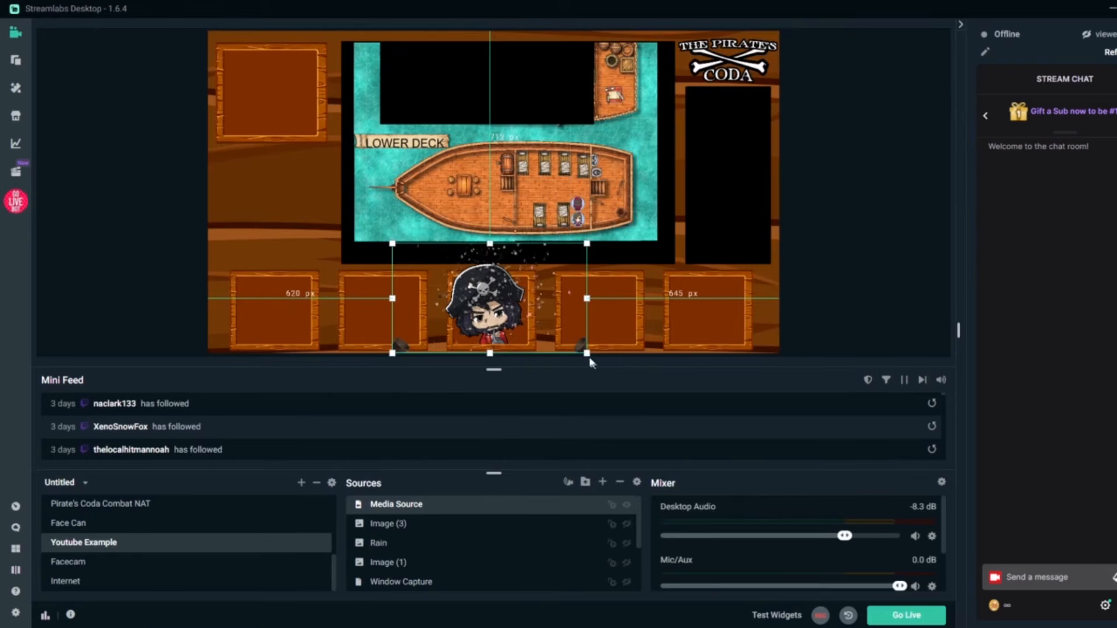
{"action": "left_click_drag", "start_coordinate": [565, 343], "coordinate": [561, 343]}
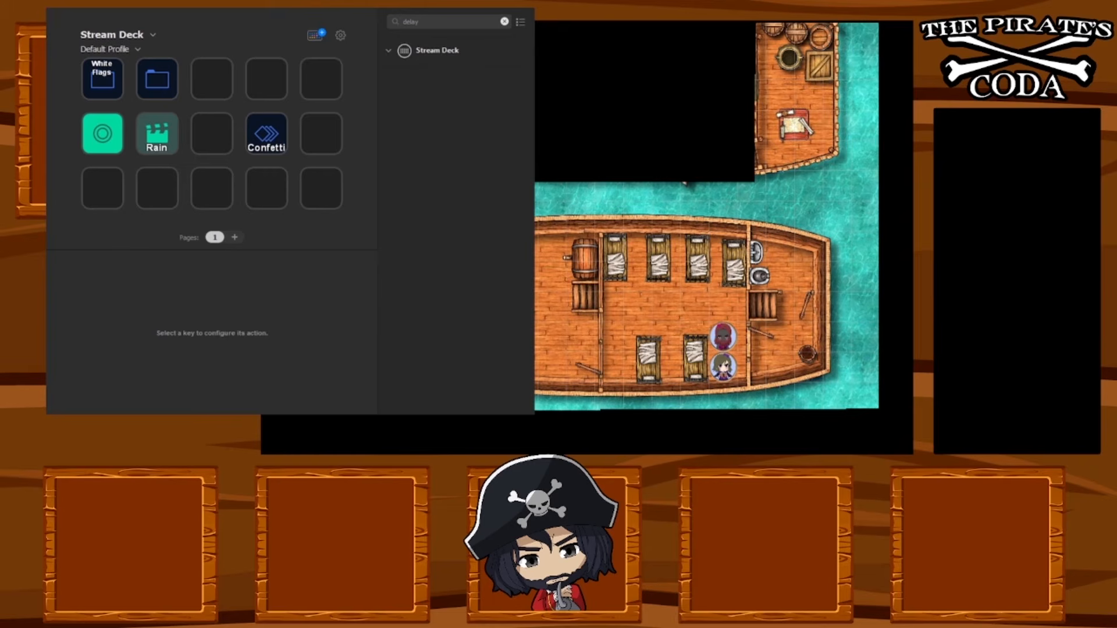
In Stream Deck, create a Multi Action titled Confetti on the fourth key of the second row
{"action": "right_click", "coordinate": [664, 231]}
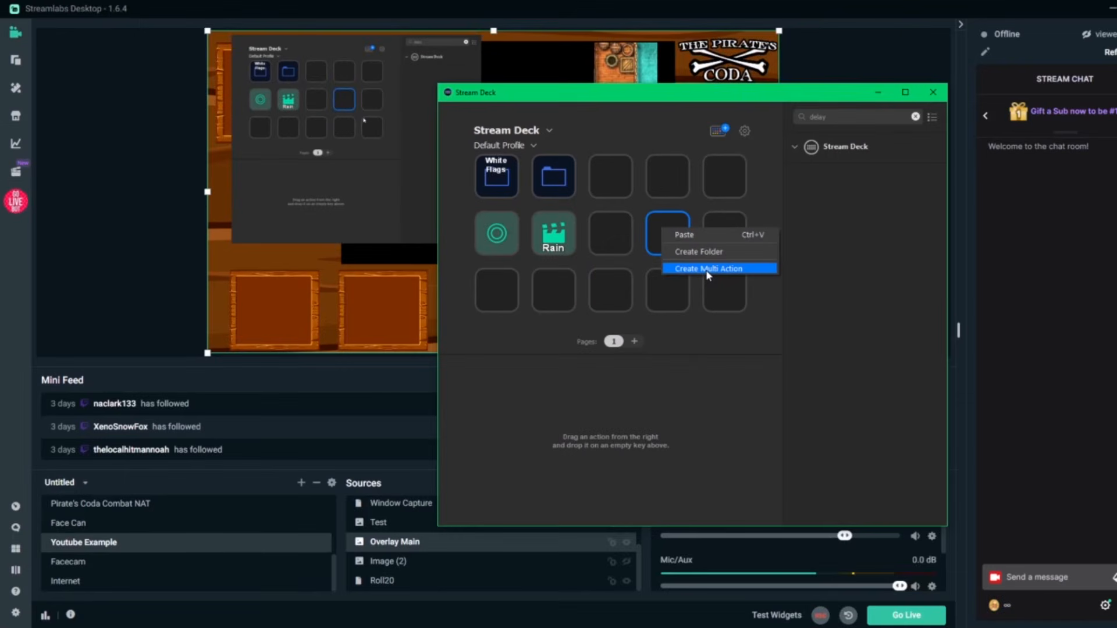
{"action": "left_click", "coordinate": [707, 269]}
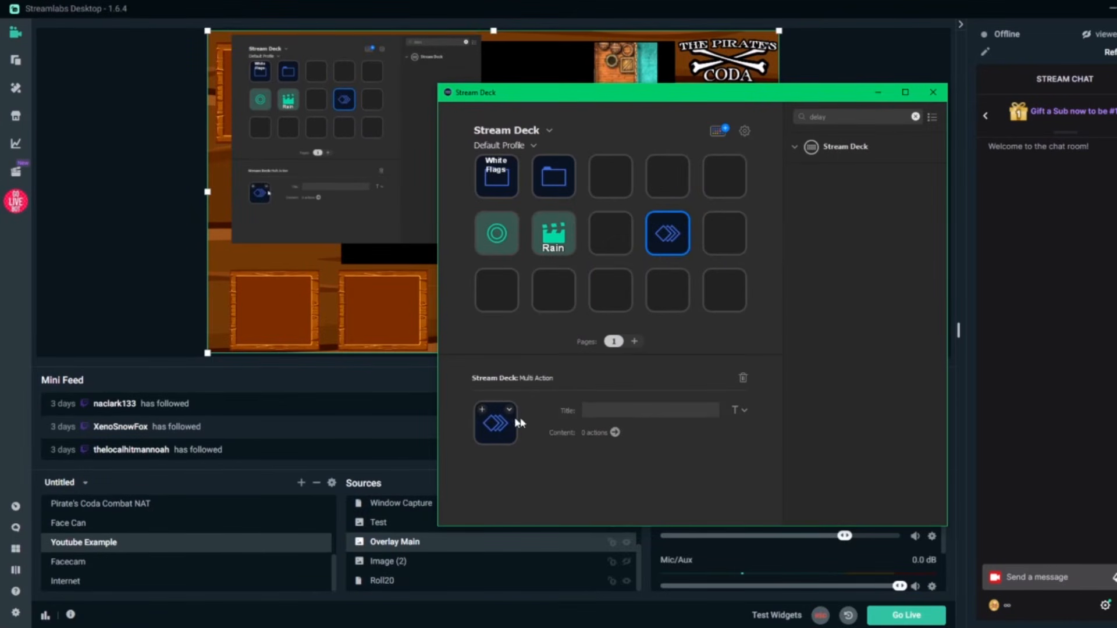
{"action": "type", "text": "Confetti"}
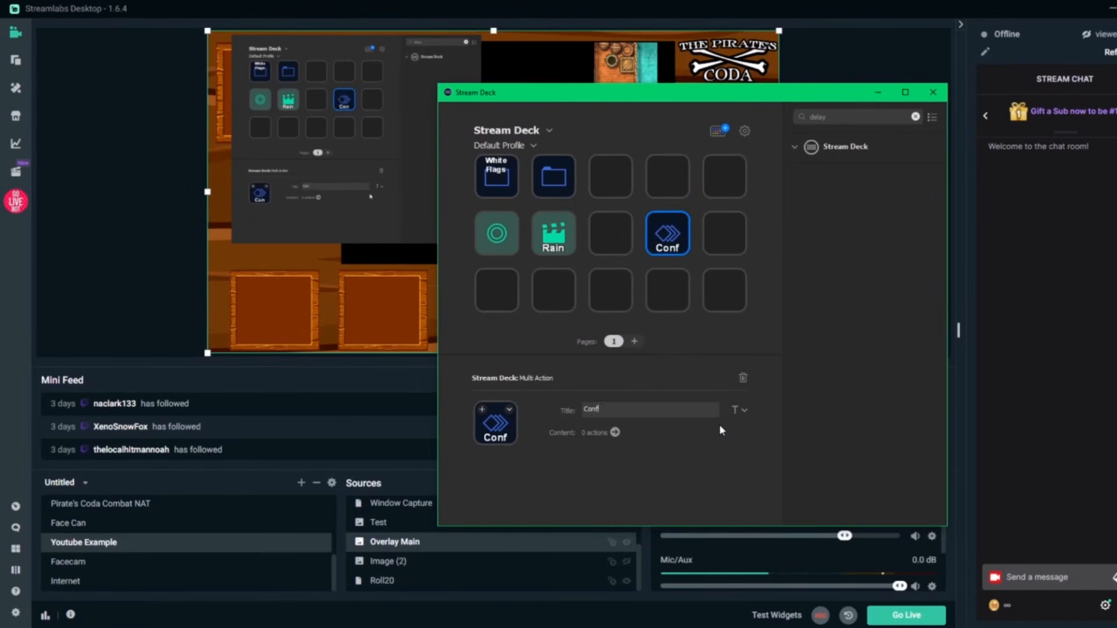
Open the Confetti multi action and add a Delay of 8000 ms to it
{"action": "double_click", "coordinate": [681, 243]}
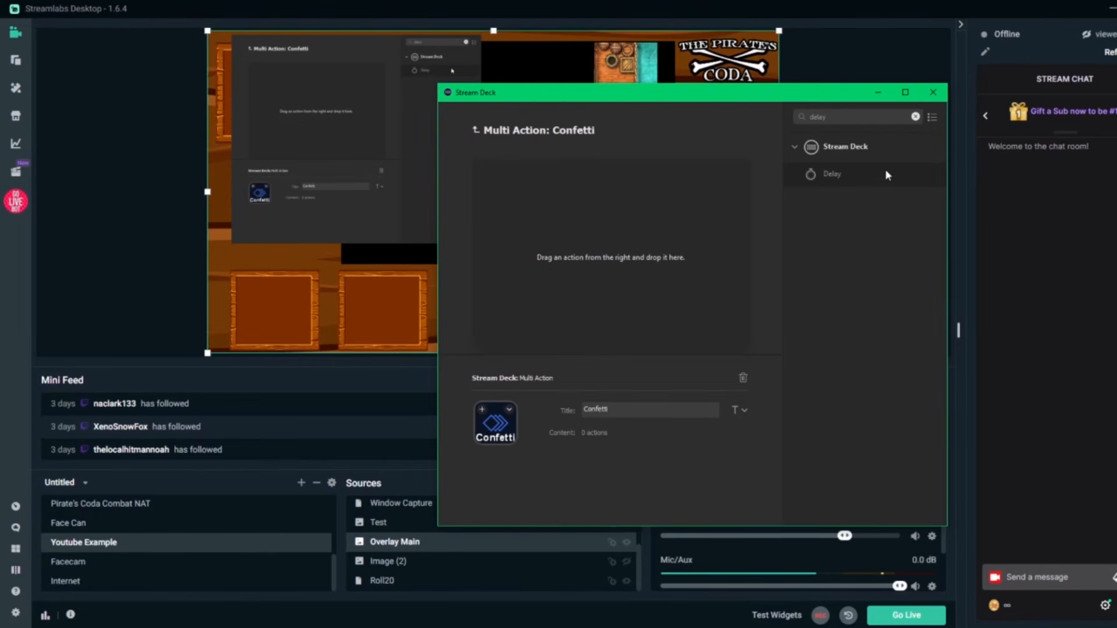
{"action": "left_click_drag", "start_coordinate": [884, 175], "coordinate": [585, 192]}
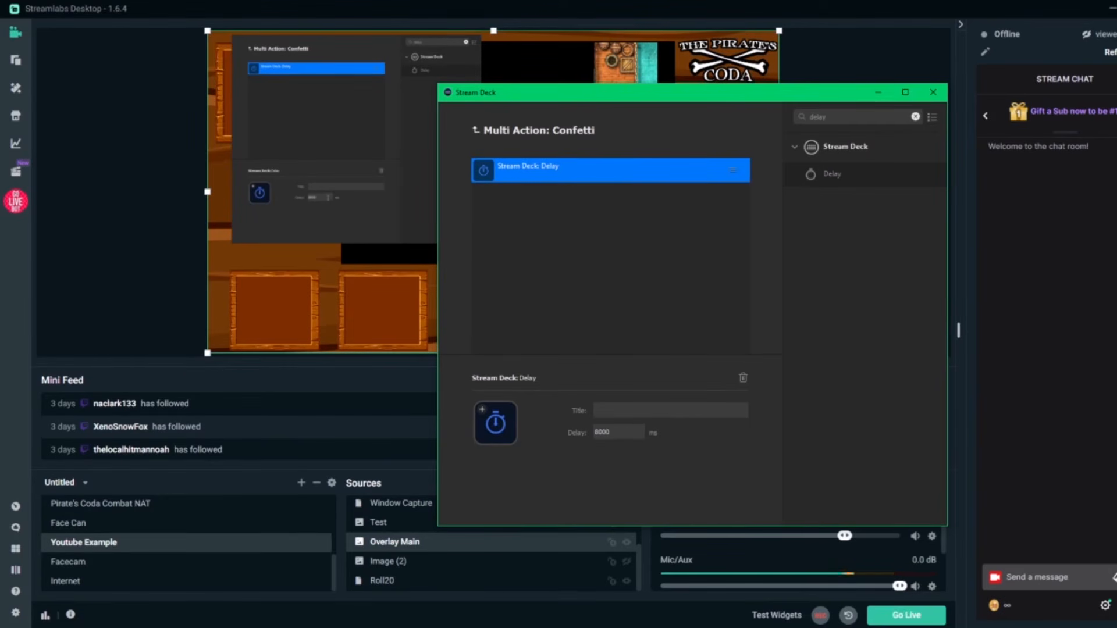
{"action": "left_click", "coordinate": [664, 215]}
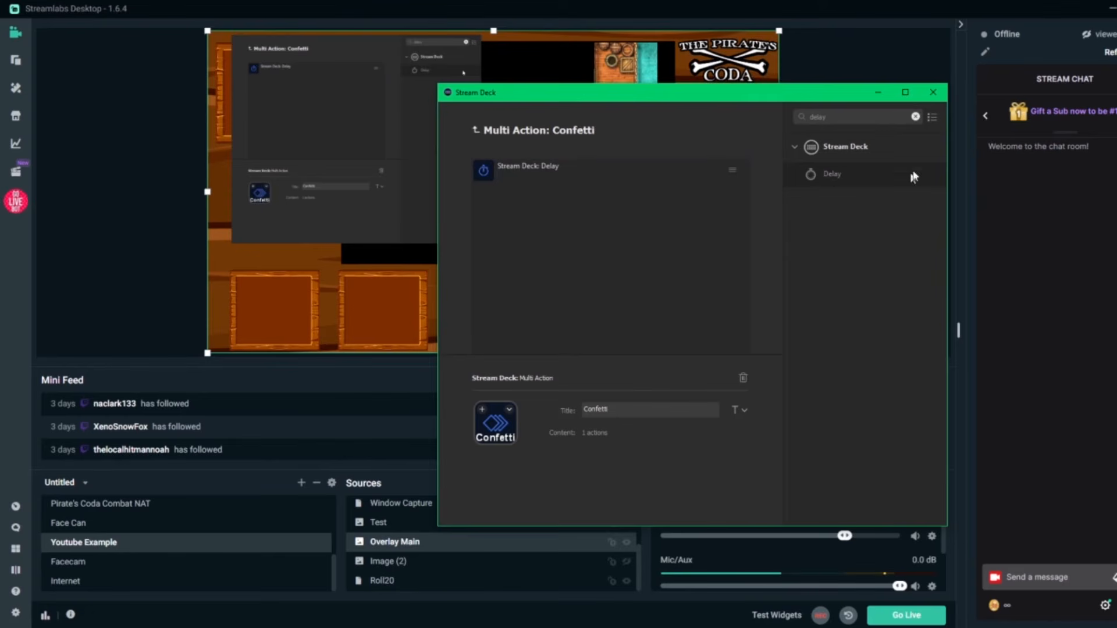
Clear the action search and add a Streamlabs OBS Source action to the Confetti multi action
{"action": "left_click", "coordinate": [793, 146]}
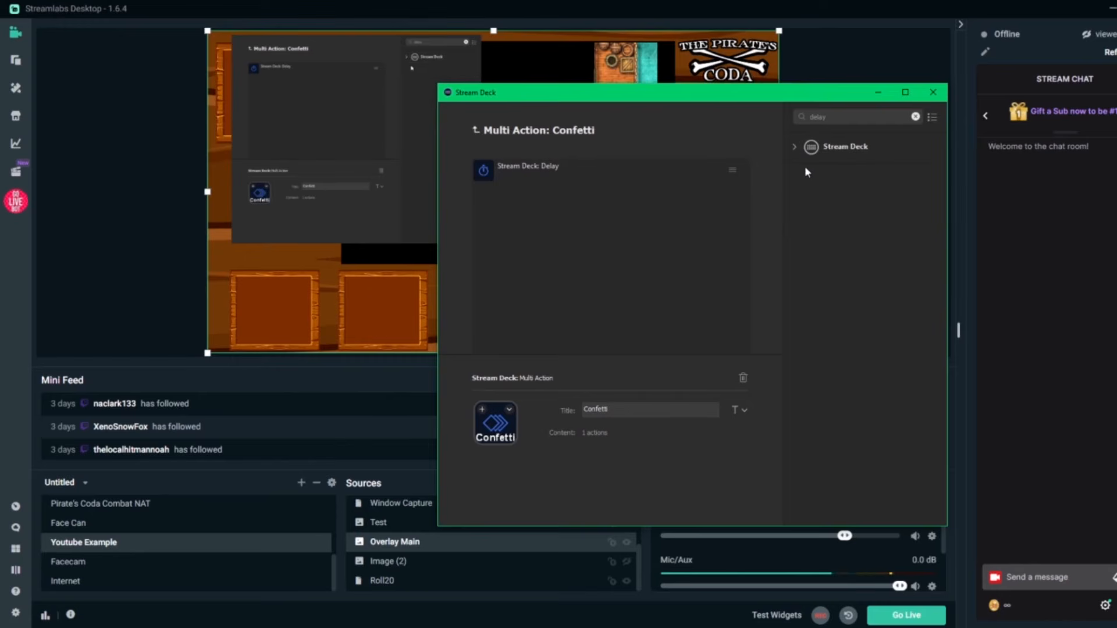
{"action": "left_click", "coordinate": [915, 116]}
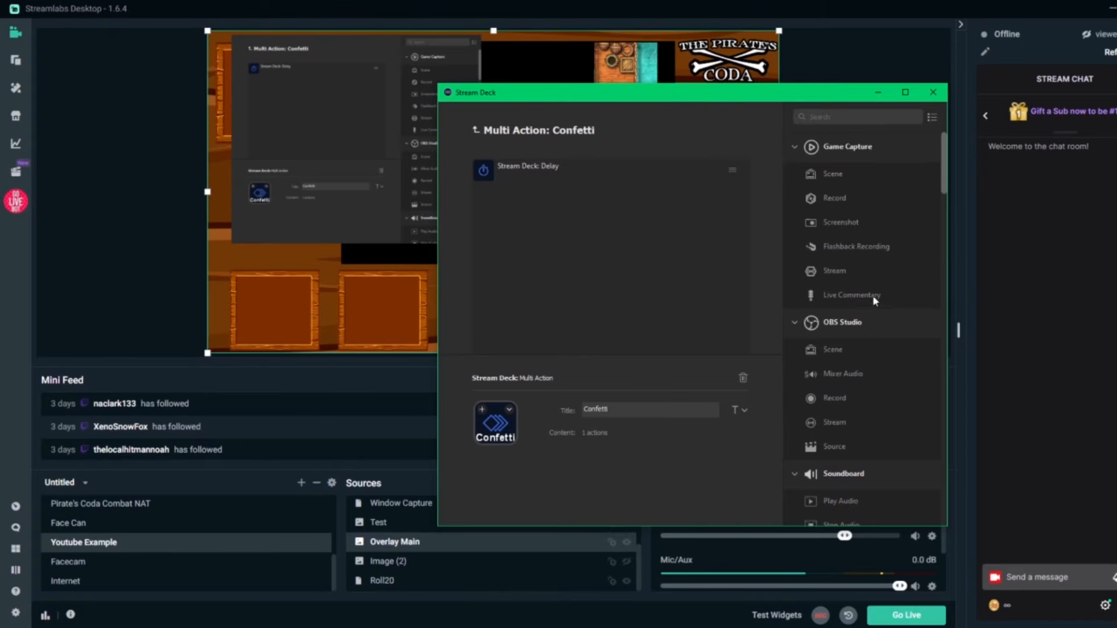
{"action": "scroll", "coordinate": [875, 337], "scroll_direction": "down", "scroll_amount": 4}
{"action": "scroll", "coordinate": [879, 372], "scroll_direction": "down", "scroll_amount": 5}
{"action": "scroll", "coordinate": [885, 396], "scroll_direction": "up", "scroll_amount": 2}
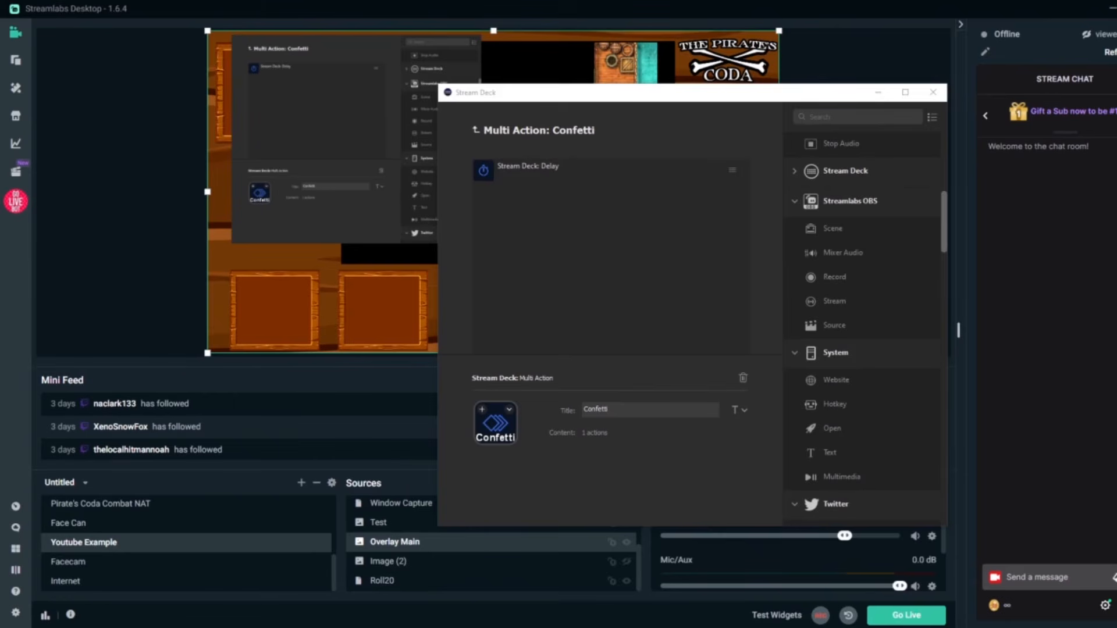
{"action": "left_click_drag", "start_coordinate": [834, 327], "coordinate": [561, 192]}
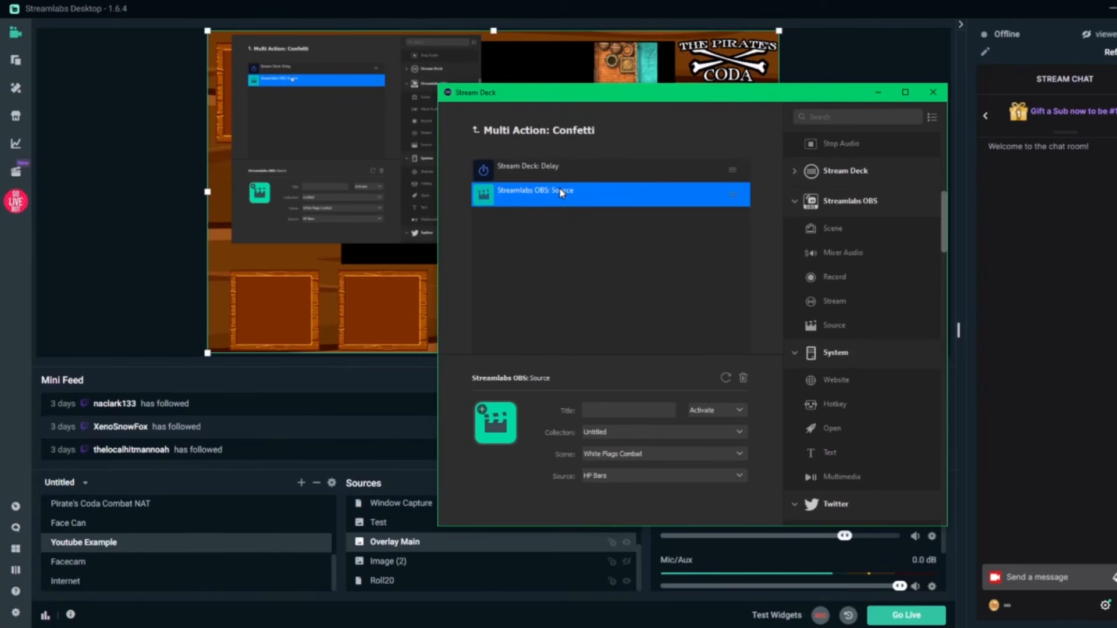
Link the source action to the Youtube Example scene and Media Source, and place it before the Delay
{"action": "left_click", "coordinate": [640, 456]}
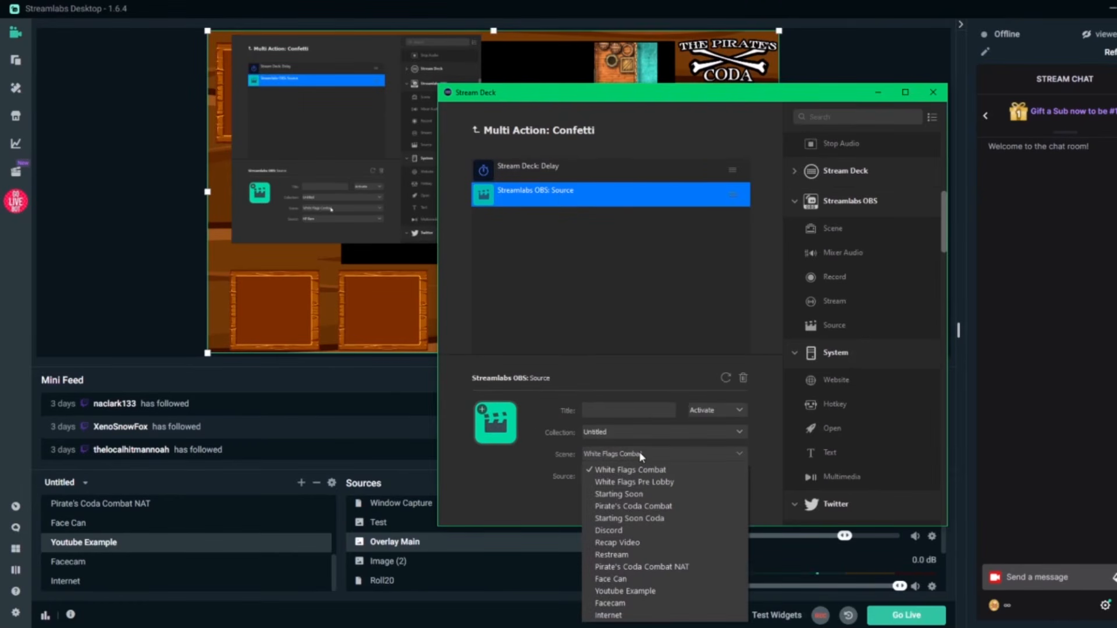
{"action": "left_click", "coordinate": [651, 590]}
{"action": "left_click", "coordinate": [612, 474]}
{"action": "left_click", "coordinate": [619, 505]}
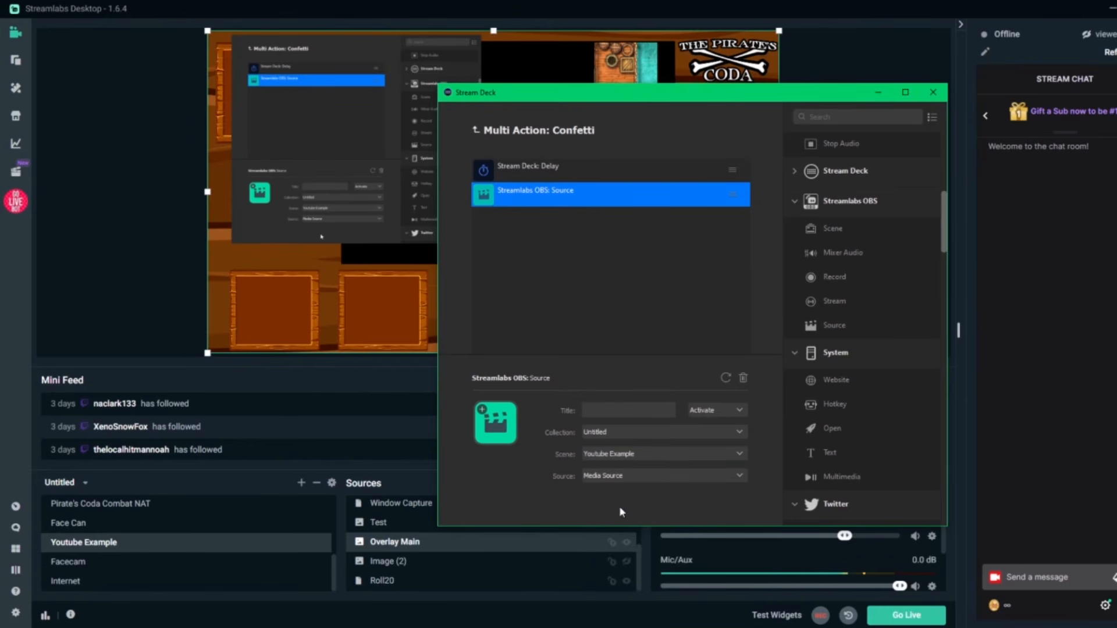
{"action": "left_click_drag", "start_coordinate": [571, 196], "coordinate": [575, 167]}
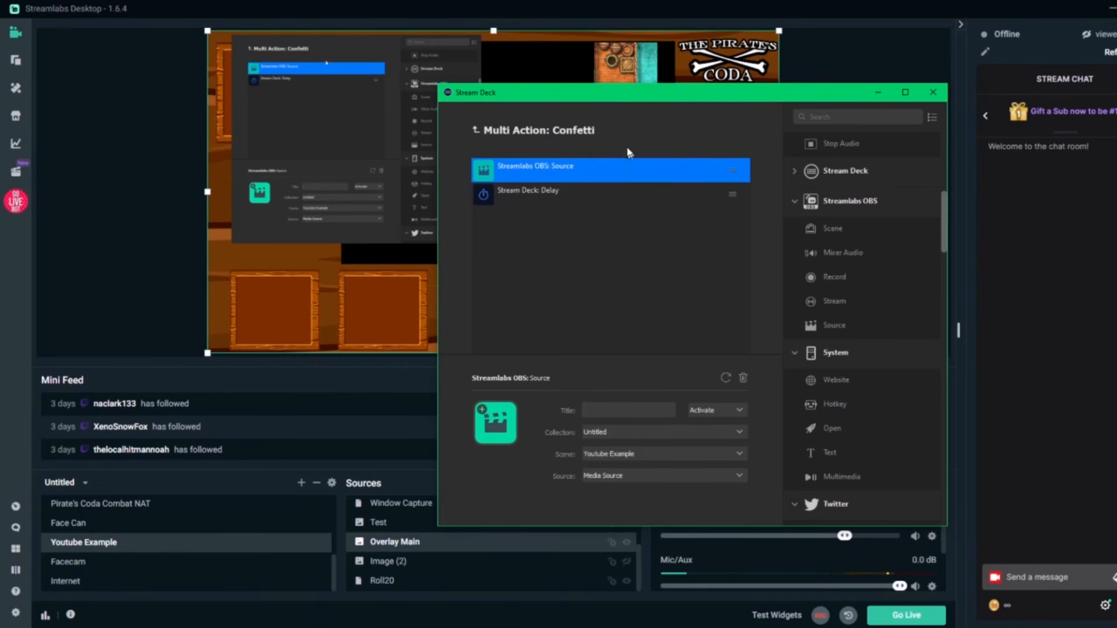
Paste the copied Confetti On source action after the Delay and set it to Deactivate
{"action": "left_click", "coordinate": [581, 201]}
{"action": "left_click", "coordinate": [594, 175]}
{"action": "left_click", "coordinate": [593, 201]}
{"action": "key", "text": "ctrl+v"}
{"action": "left_click_drag", "start_coordinate": [578, 193], "coordinate": [574, 221]}
{"action": "left_click", "coordinate": [574, 222]}
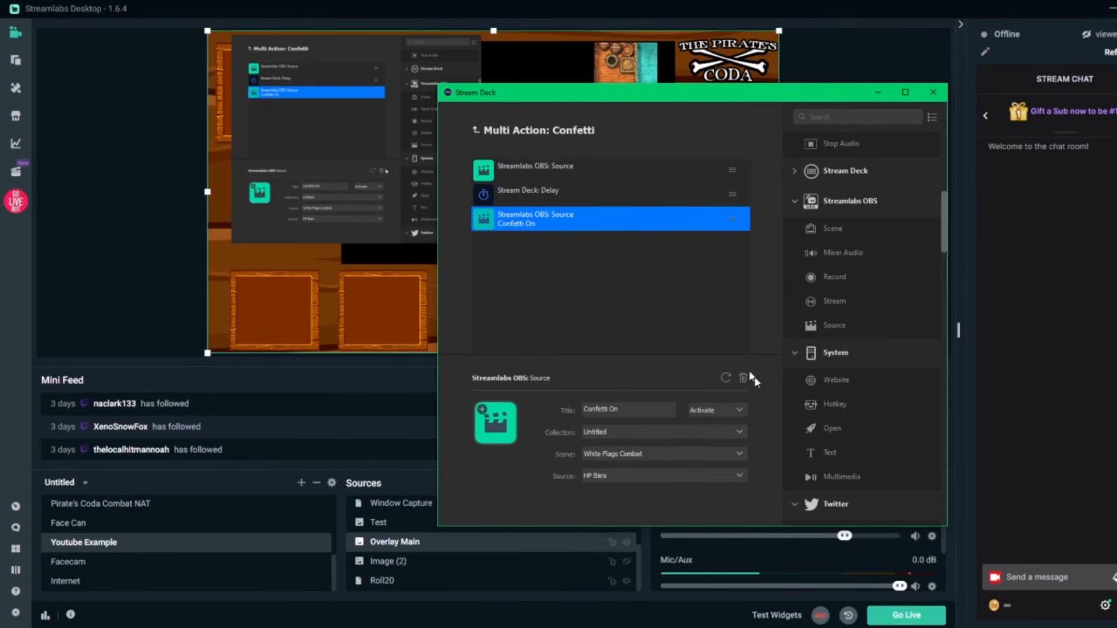
{"action": "left_click", "coordinate": [729, 410]}
{"action": "left_click", "coordinate": [718, 440]}
Review the settings of the first source action, the Delay and the final source action in the Confetti sequence
{"action": "left_click", "coordinate": [551, 158]}
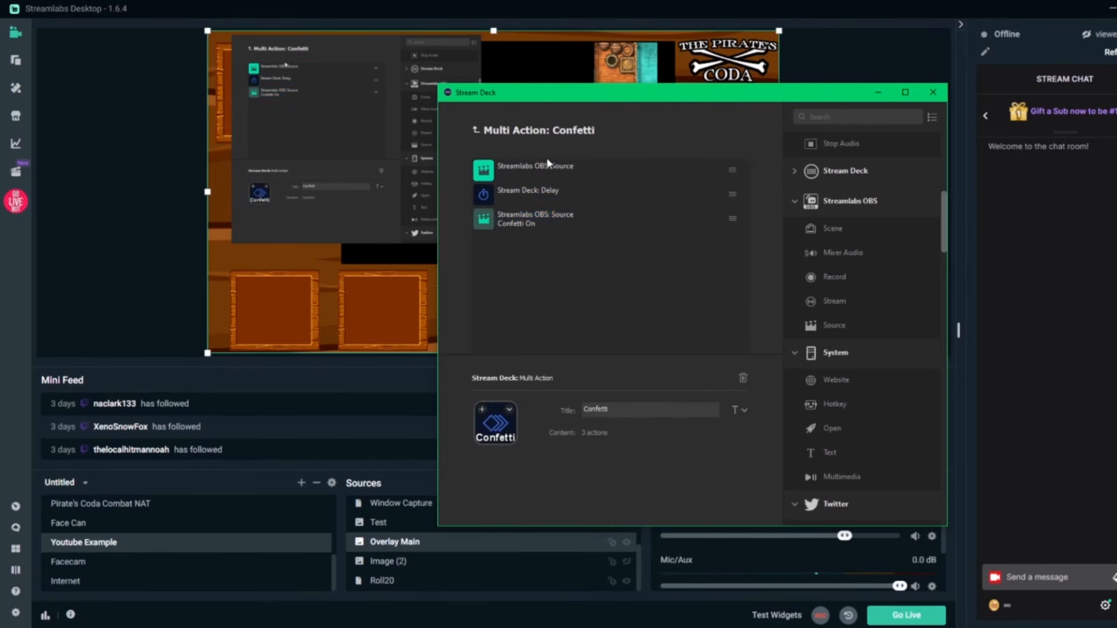
{"action": "left_click", "coordinate": [546, 167]}
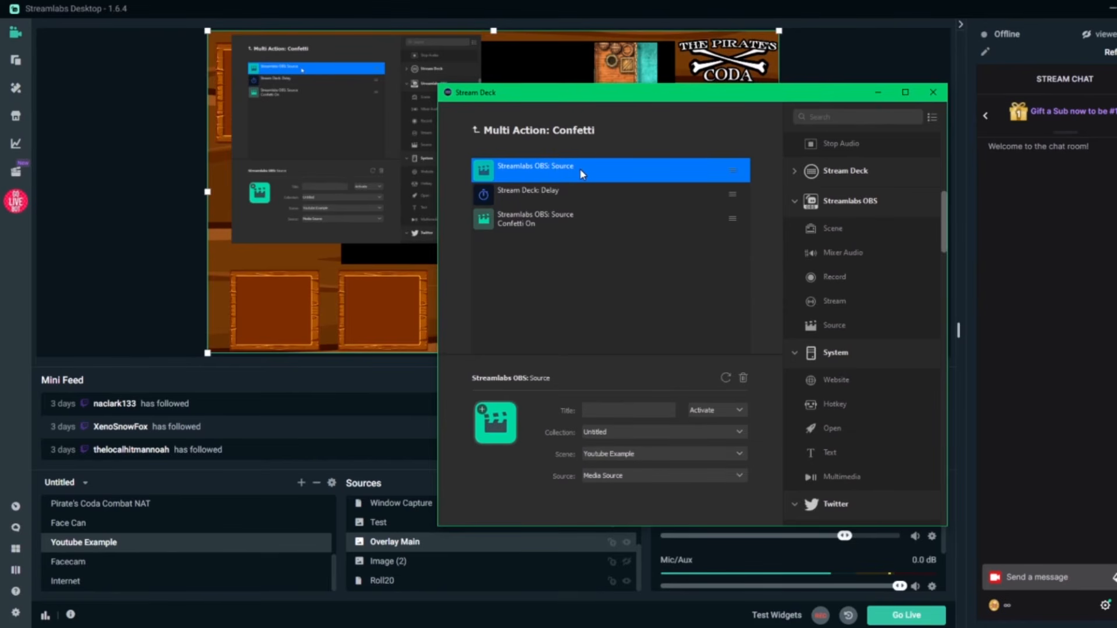
{"action": "left_click", "coordinate": [593, 204]}
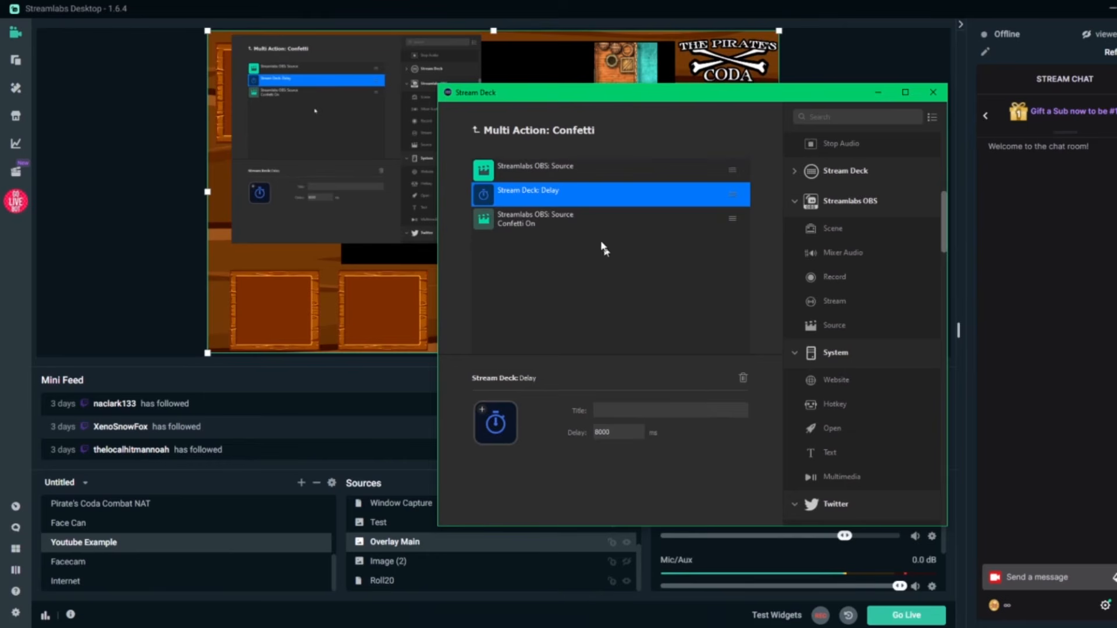
{"action": "left_click", "coordinate": [623, 227]}
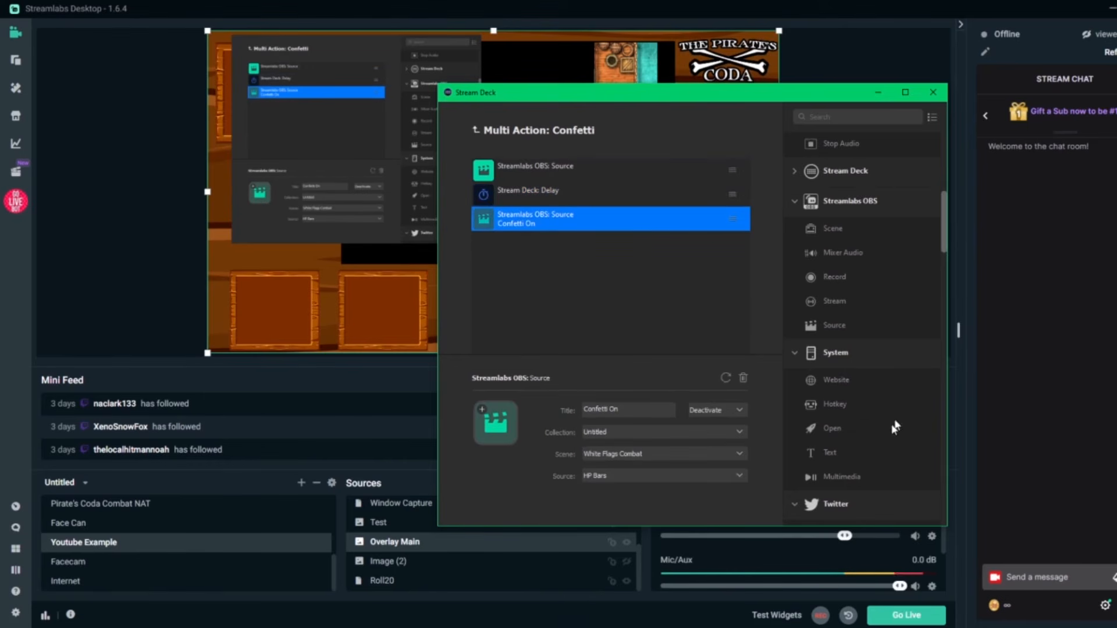